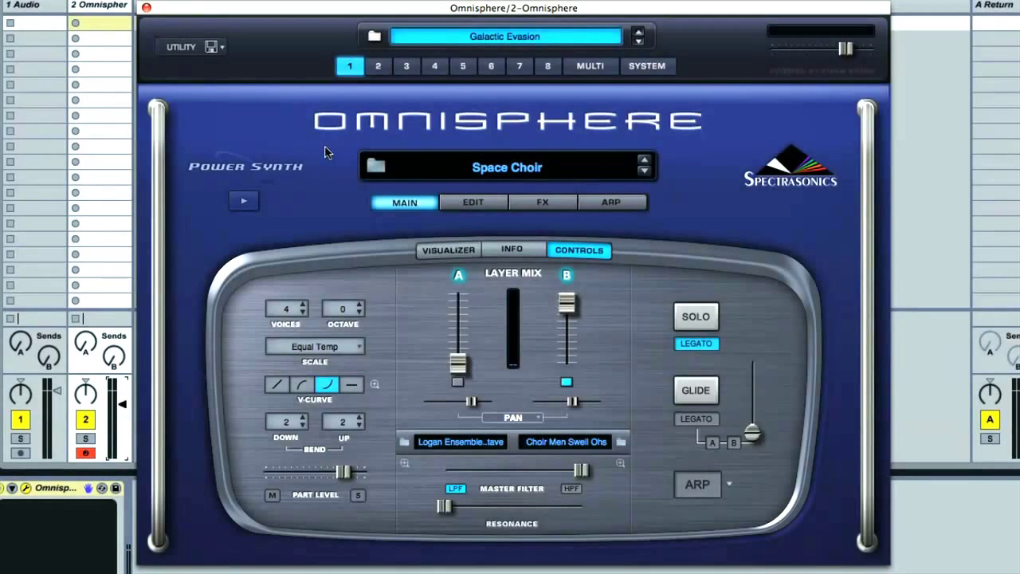
Sample parts 3, 6 and 8 of the Galactic Evasion multi, finishing on part 1
{"action": "left_click", "coordinate": [407, 69]}
{"action": "left_click", "coordinate": [487, 72]}
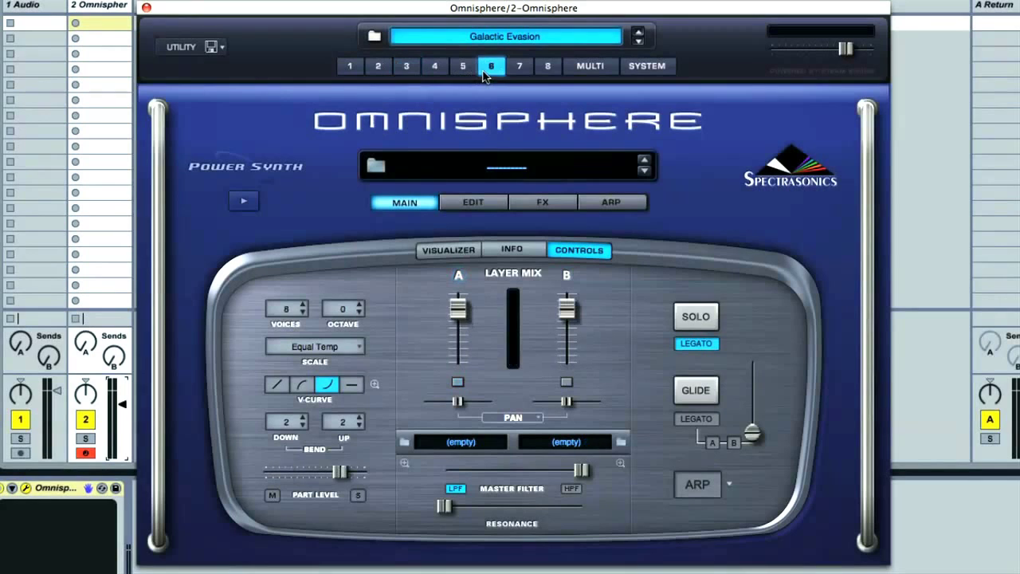
{"action": "left_click", "coordinate": [547, 70]}
{"action": "left_click", "coordinate": [347, 69]}
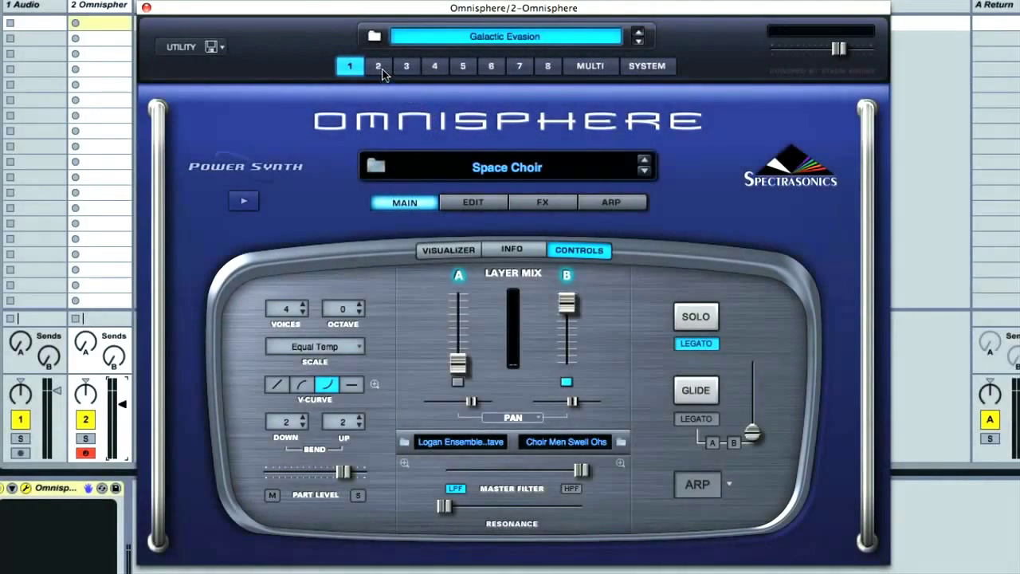
Examine which patch each of parts 2 through 8 holds in the Galactic Evasion multi
{"action": "left_click", "coordinate": [379, 69]}
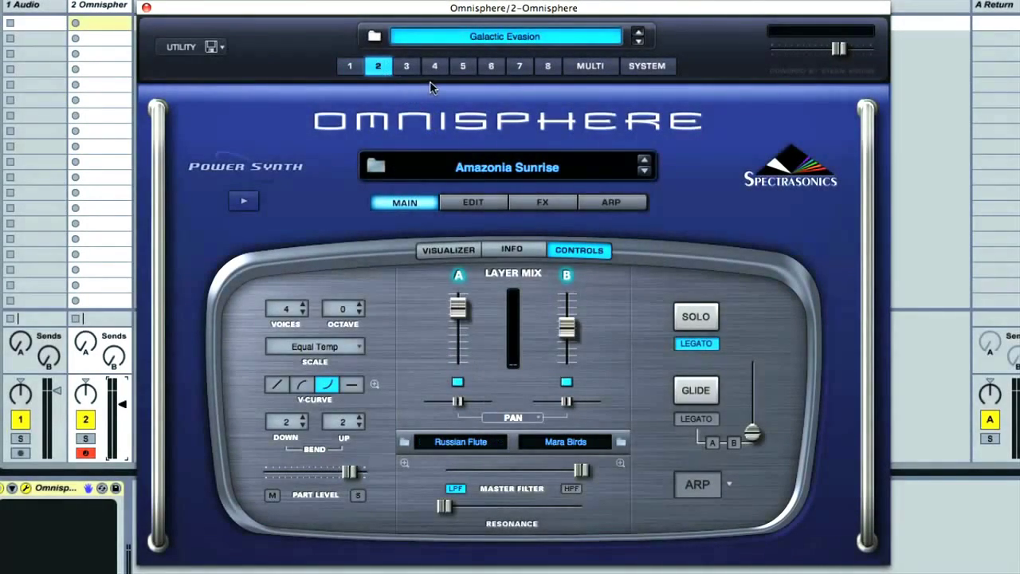
{"action": "left_click", "coordinate": [408, 70]}
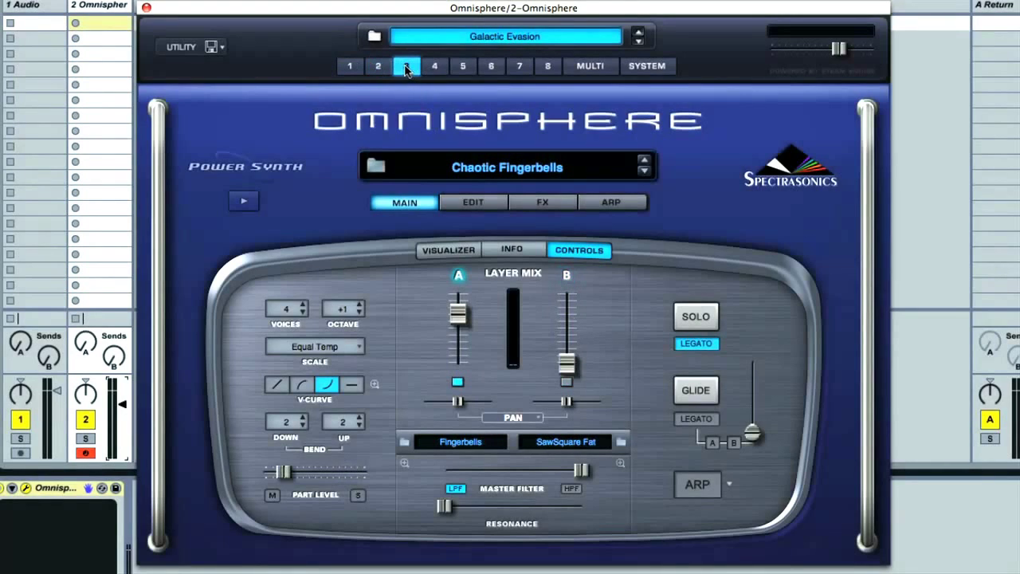
{"action": "left_click", "coordinate": [435, 69]}
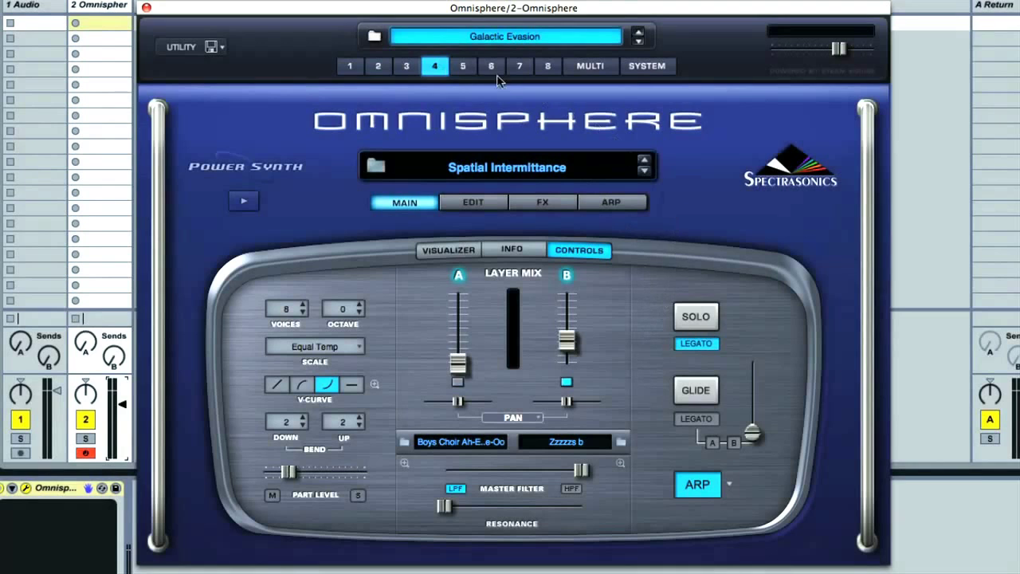
{"action": "left_click", "coordinate": [408, 68]}
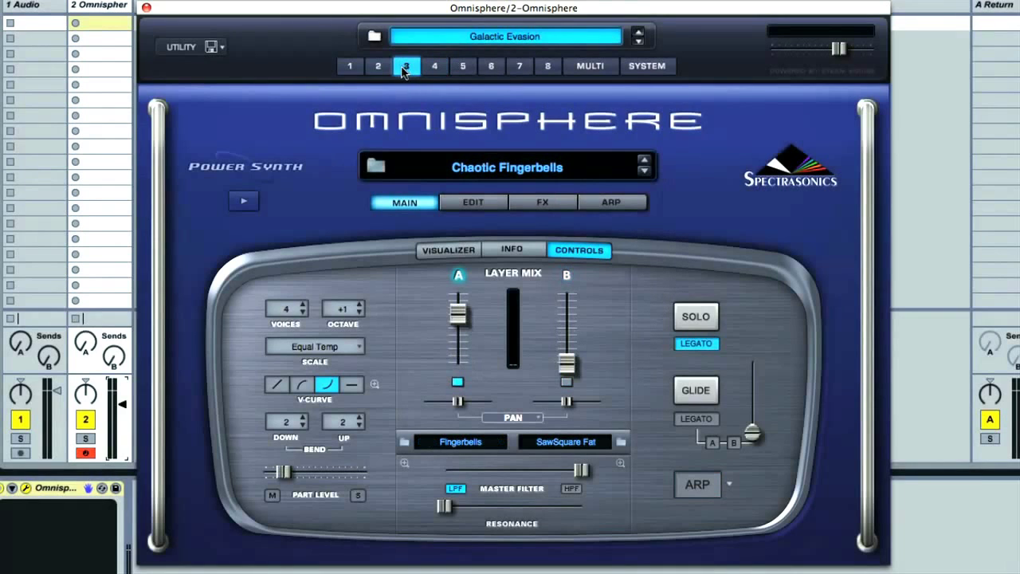
{"action": "left_click", "coordinate": [381, 70]}
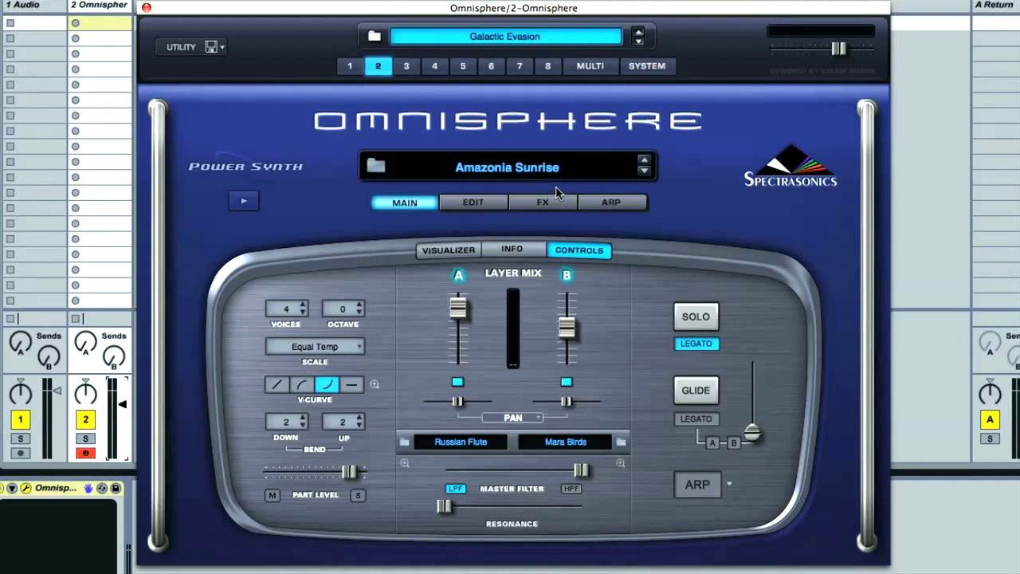
{"action": "left_click", "coordinate": [405, 67]}
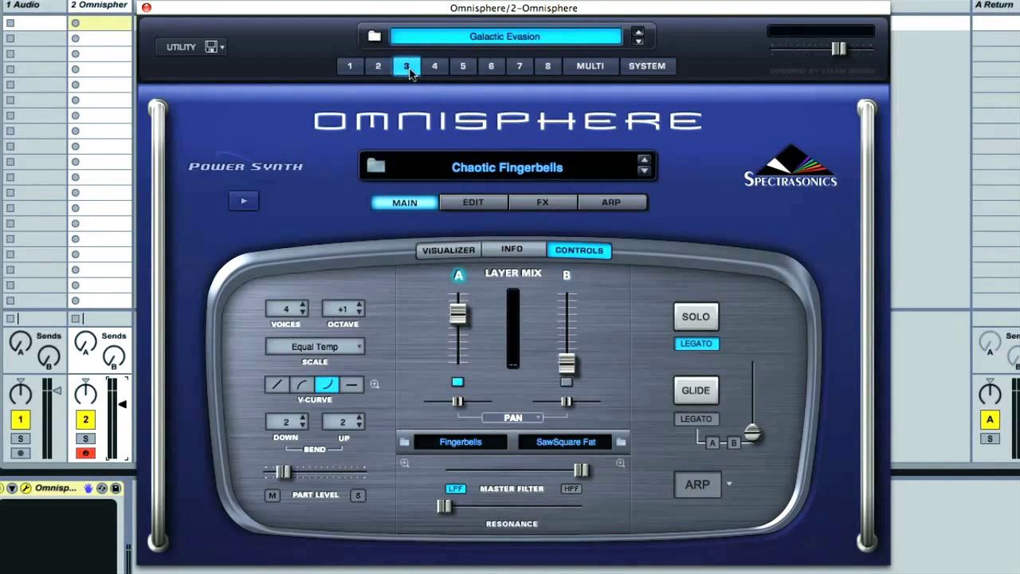
{"action": "left_click", "coordinate": [436, 67]}
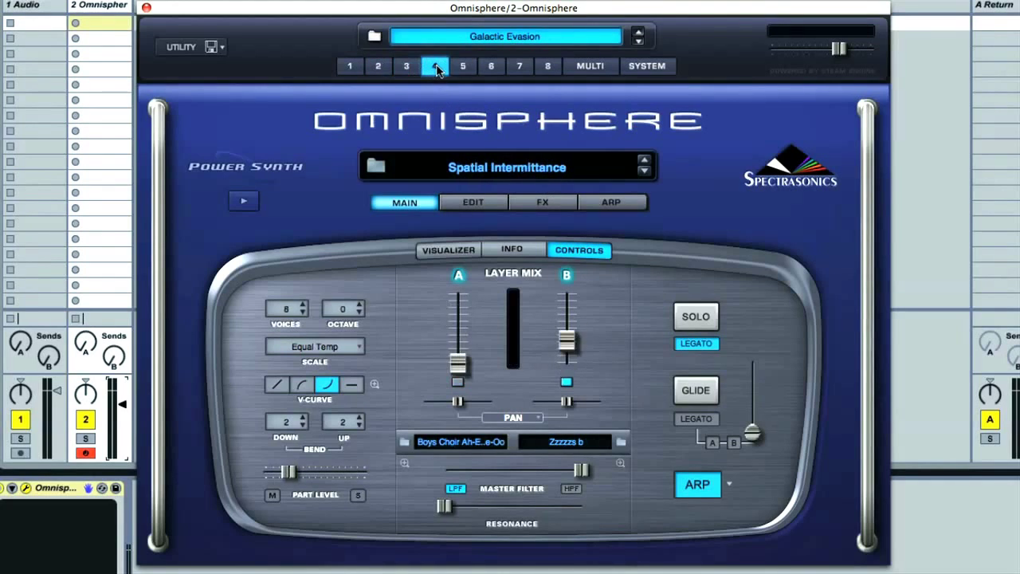
{"action": "left_click", "coordinate": [463, 68]}
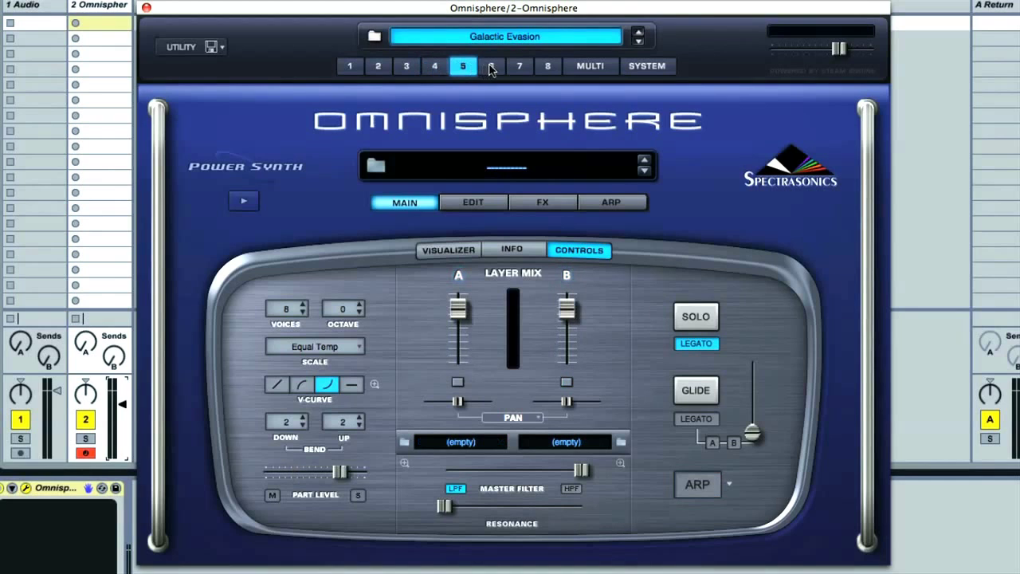
{"action": "left_click", "coordinate": [491, 68]}
{"action": "left_click", "coordinate": [519, 67]}
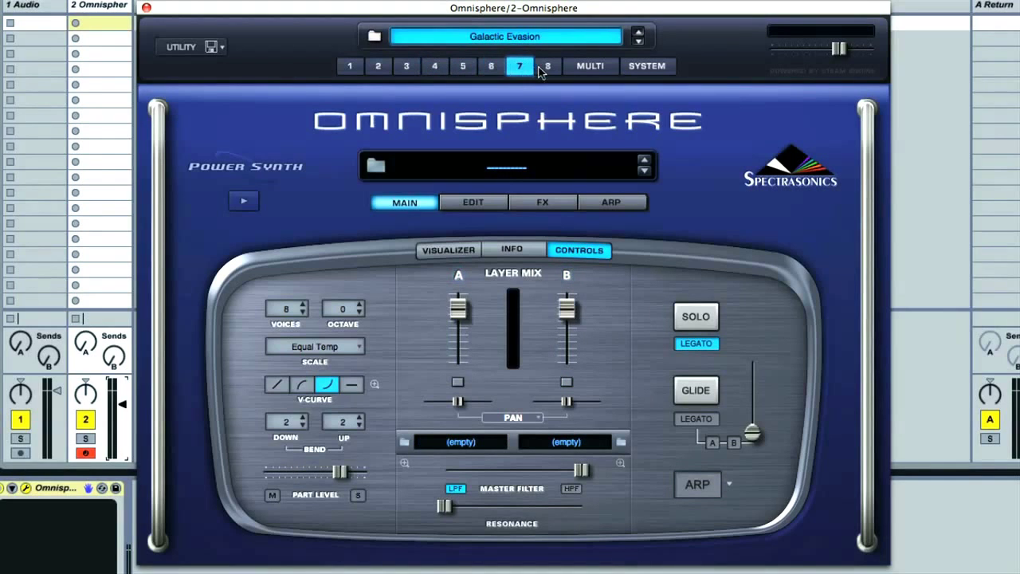
{"action": "left_click", "coordinate": [547, 67]}
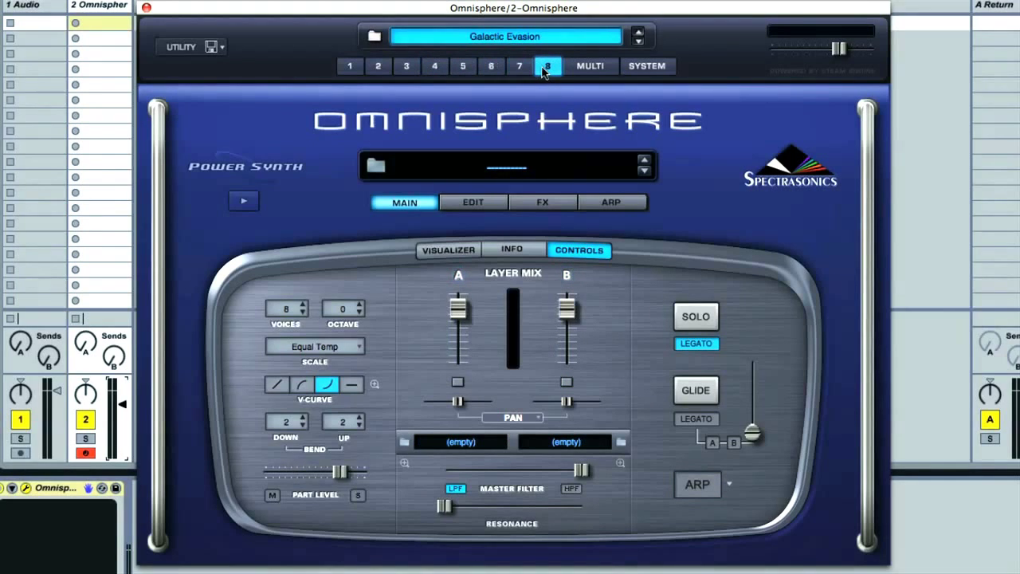
Show the multi's mixer and audition the Space Choir part in solo, turning its solo off again
{"action": "left_click", "coordinate": [600, 70]}
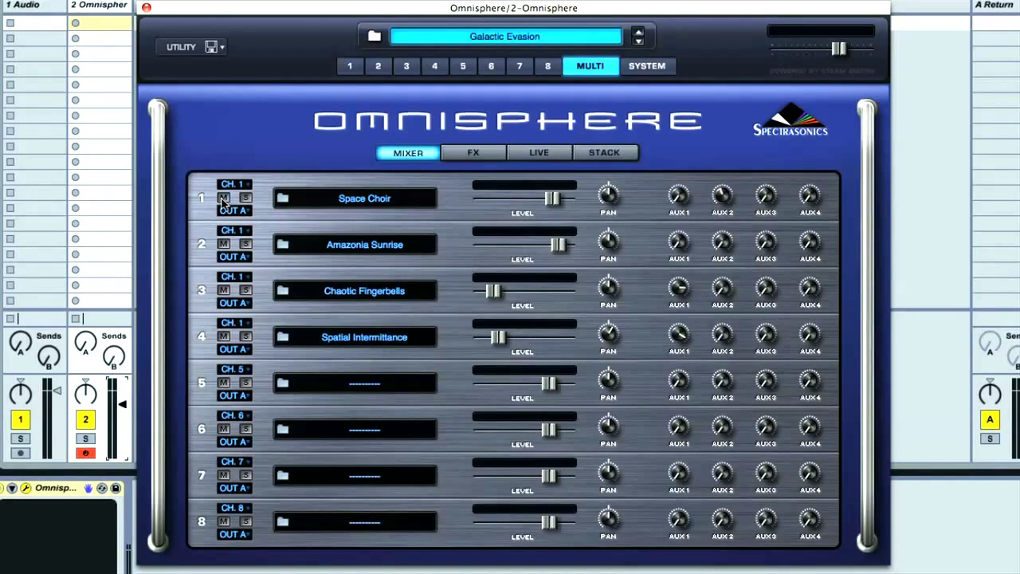
{"action": "left_click", "coordinate": [246, 198]}
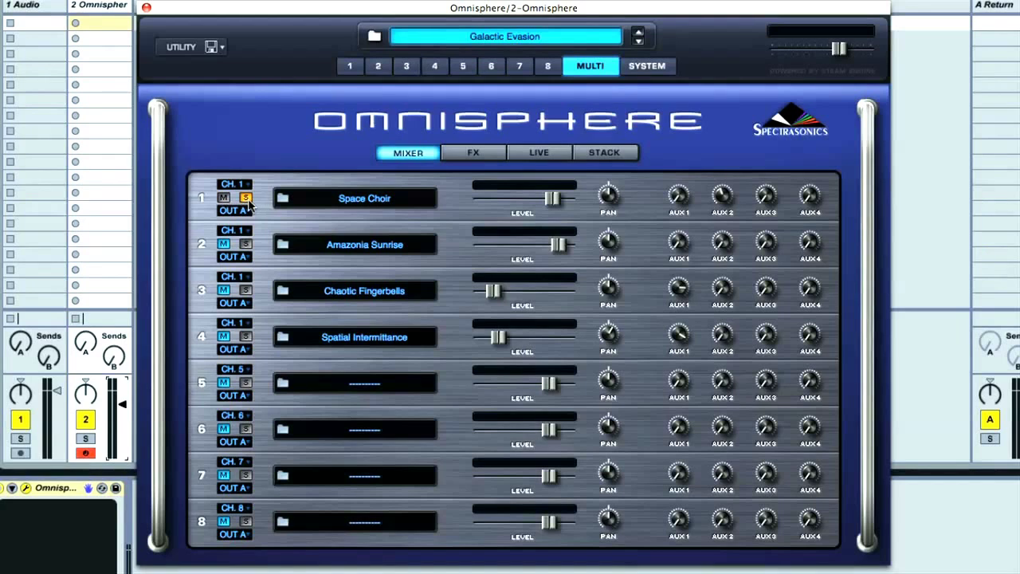
{"action": "left_click", "coordinate": [246, 199]}
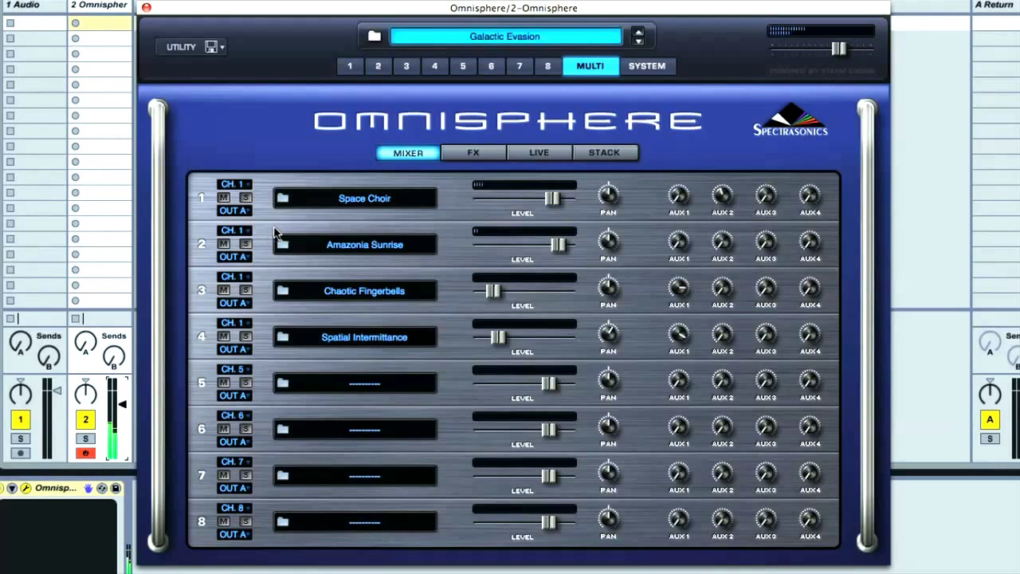
Mute the Space Choir part, solo Amazonia Sunrise and Chaotic Fingerbells, and lower the master level
{"action": "left_click", "coordinate": [224, 197]}
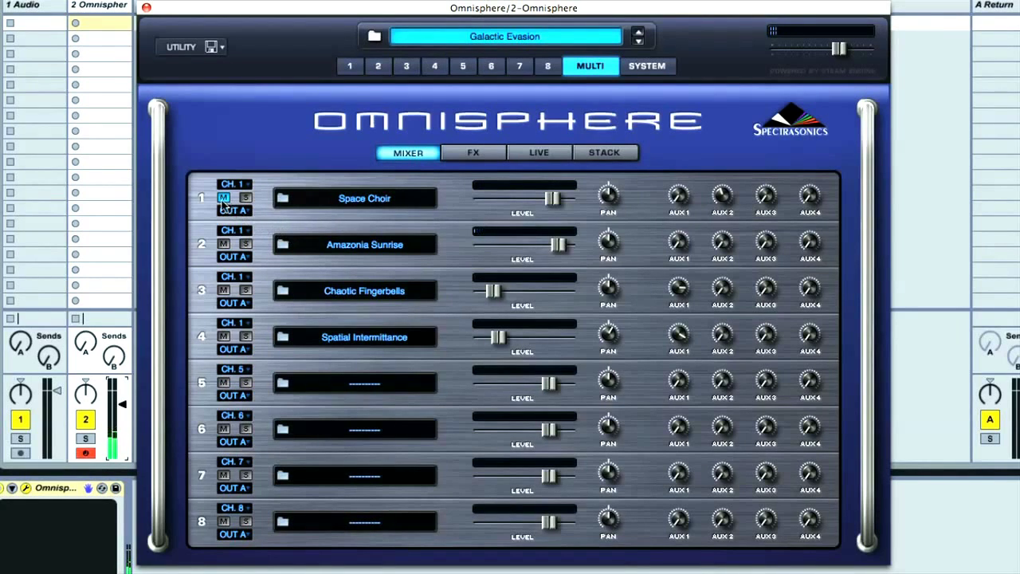
{"action": "left_click", "coordinate": [246, 244]}
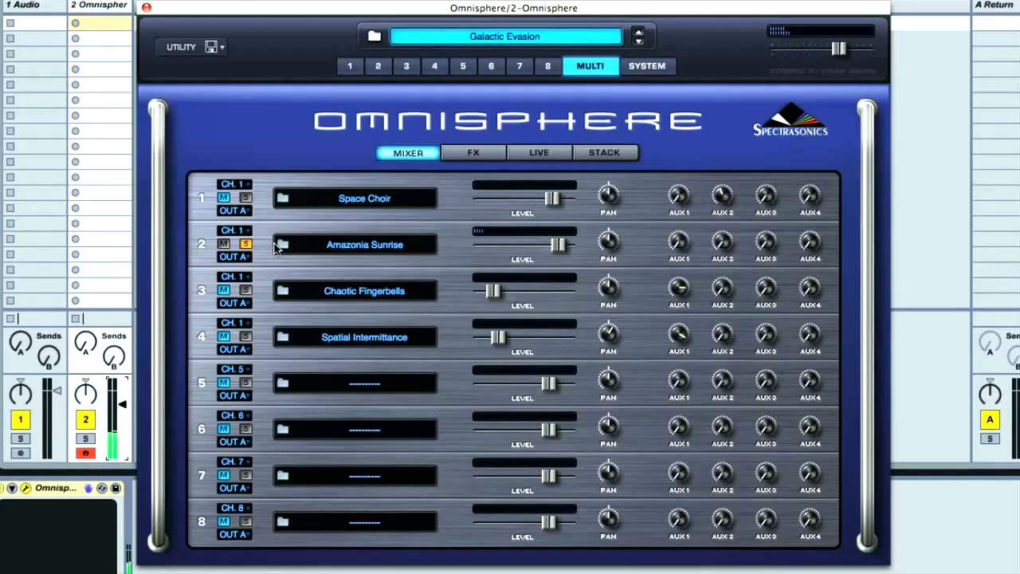
{"action": "left_click", "coordinate": [247, 290]}
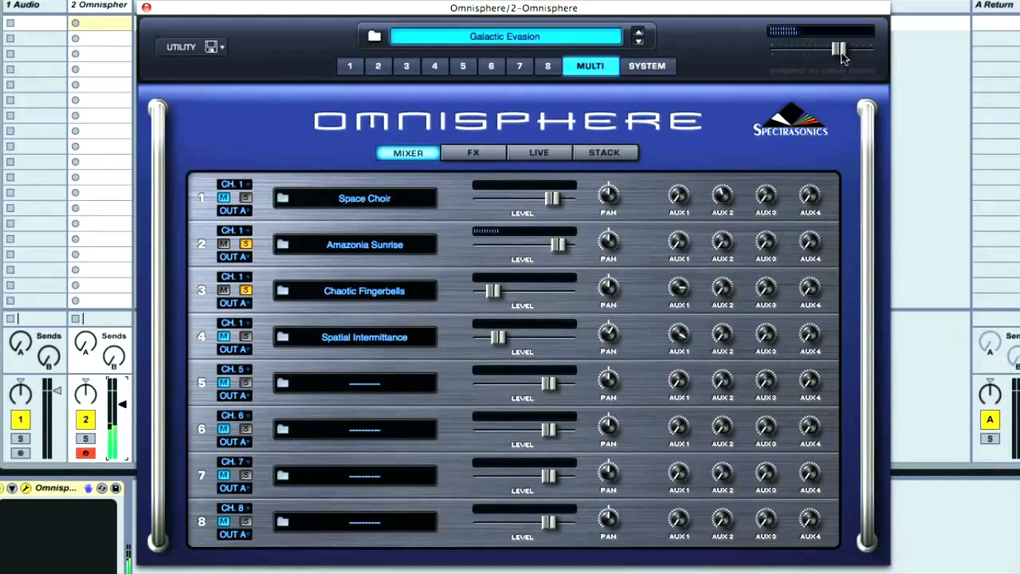
{"action": "left_click_drag", "start_coordinate": [838, 48], "coordinate": [811, 50]}
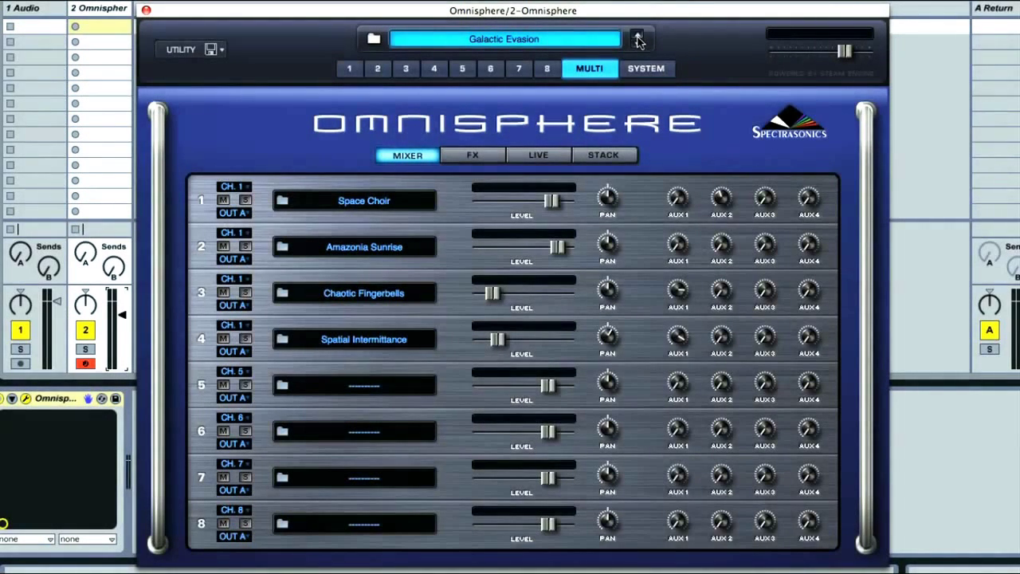
Load the Fun Retro Combo 2 multi, show its Stack Mode note zones and play a few test notes
{"action": "left_click", "coordinate": [637, 38]}
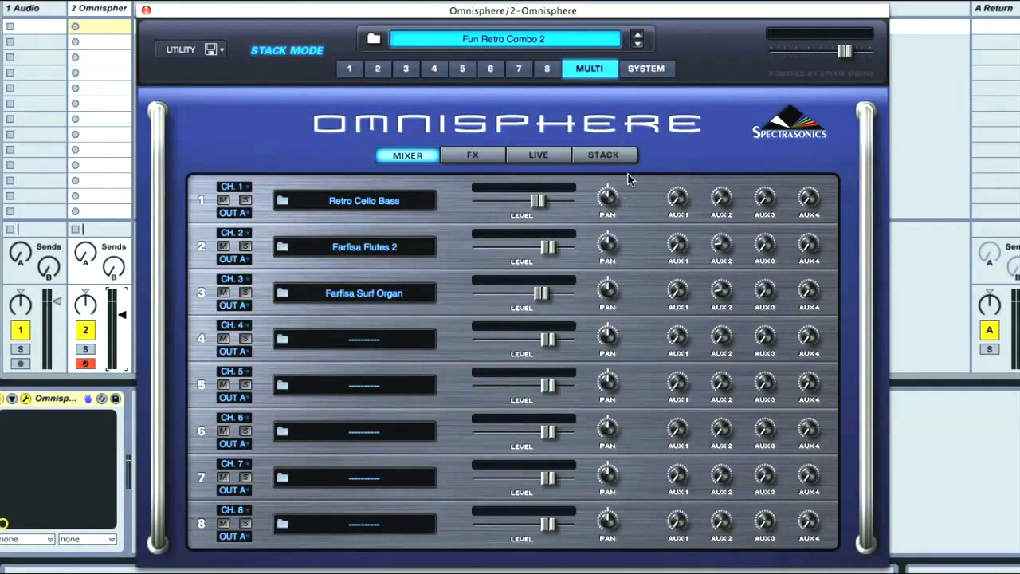
{"action": "left_click", "coordinate": [605, 159]}
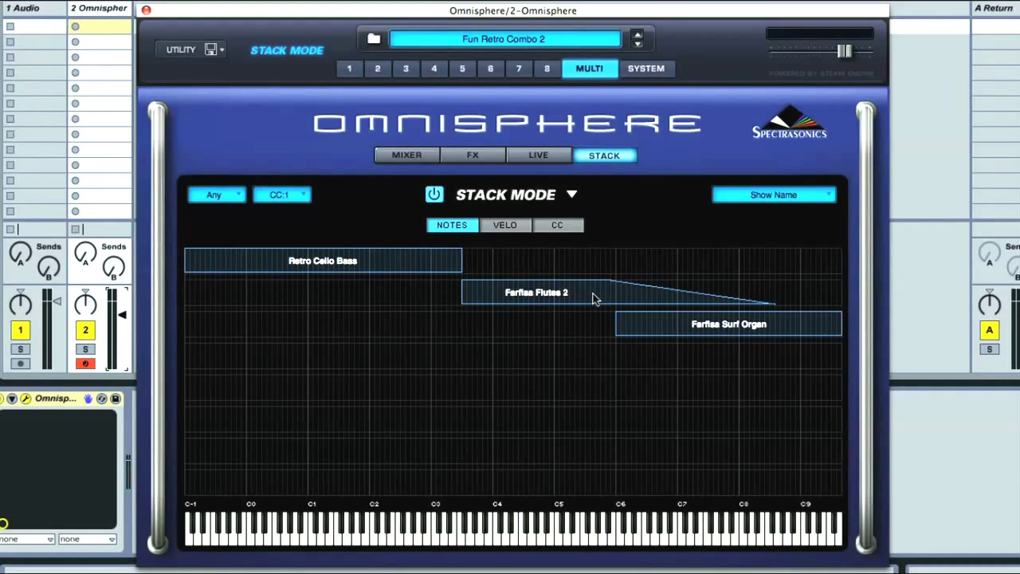
{"action": "key", "text": "a"}
{"action": "key", "text": "x"}
{"action": "key", "text": "x"}
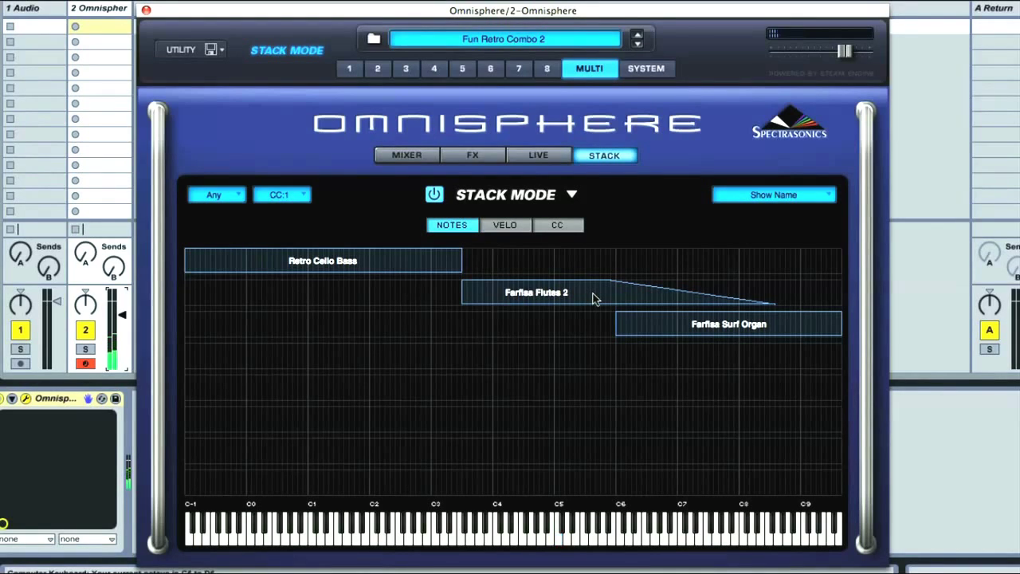
{"action": "key", "text": "a"}
Shift the Farfisa Flutes 2 and Farfisa Surf Organ zones lower and the Retro Cello Bass zone higher so all three overlap
{"action": "left_click_drag", "start_coordinate": [593, 288], "coordinate": [480, 289]}
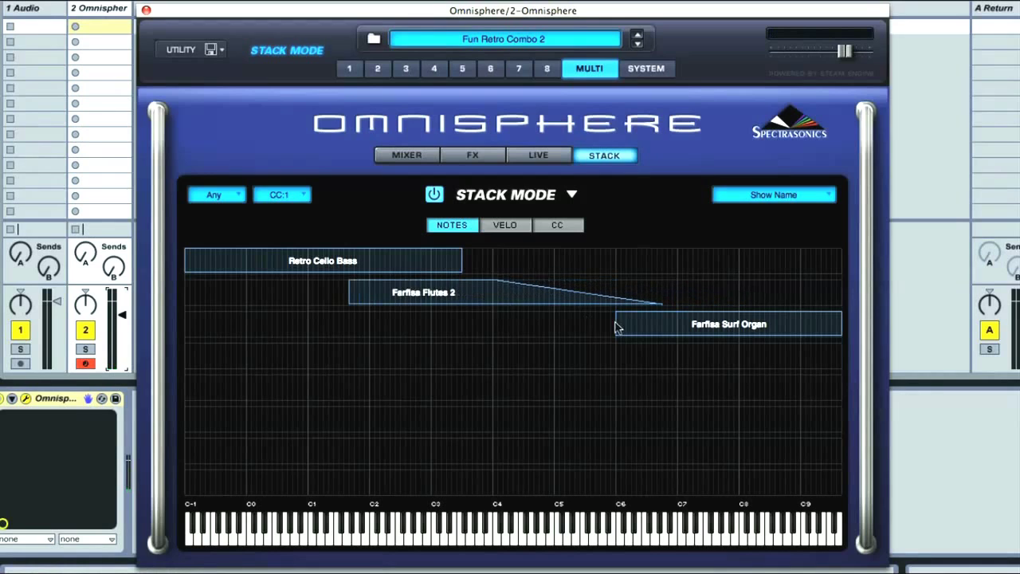
{"action": "left_click_drag", "start_coordinate": [710, 330], "coordinate": [447, 329]}
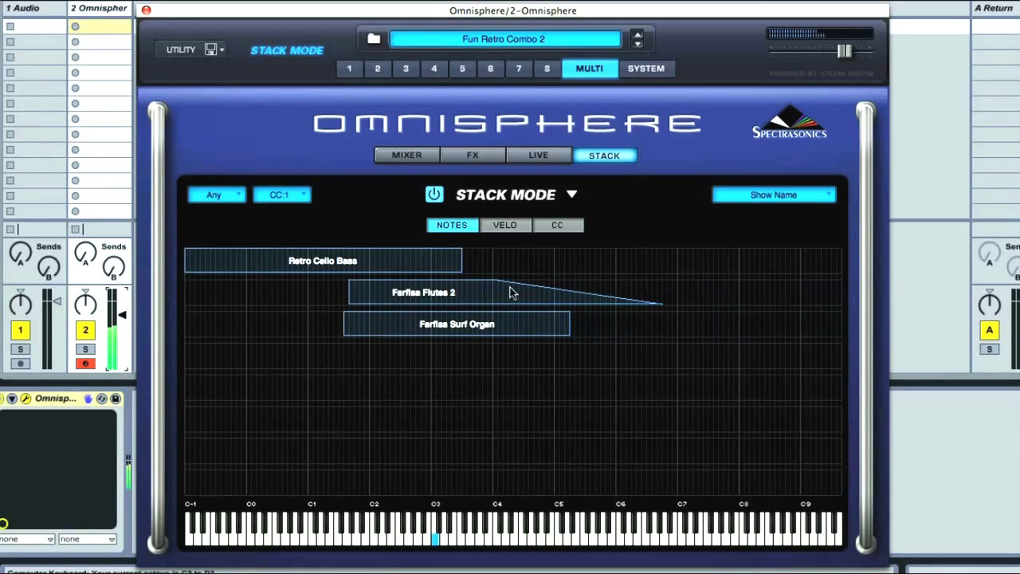
{"action": "left_click_drag", "start_coordinate": [425, 261], "coordinate": [491, 264]}
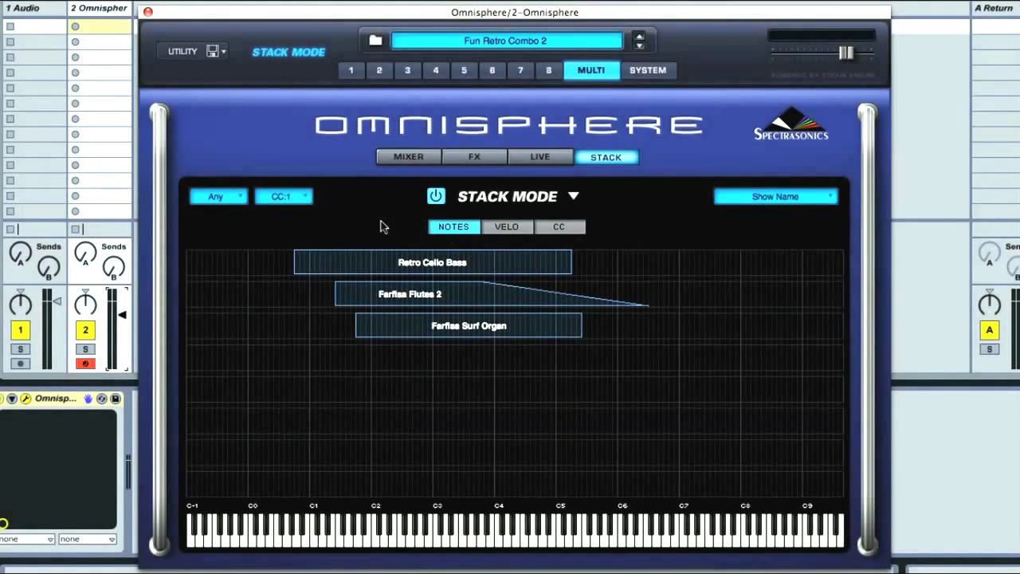
Return to the mixer, open the Multi Browser and load Halfway House Funk Split, followed by Grandma's Music Box
{"action": "left_click", "coordinate": [417, 158]}
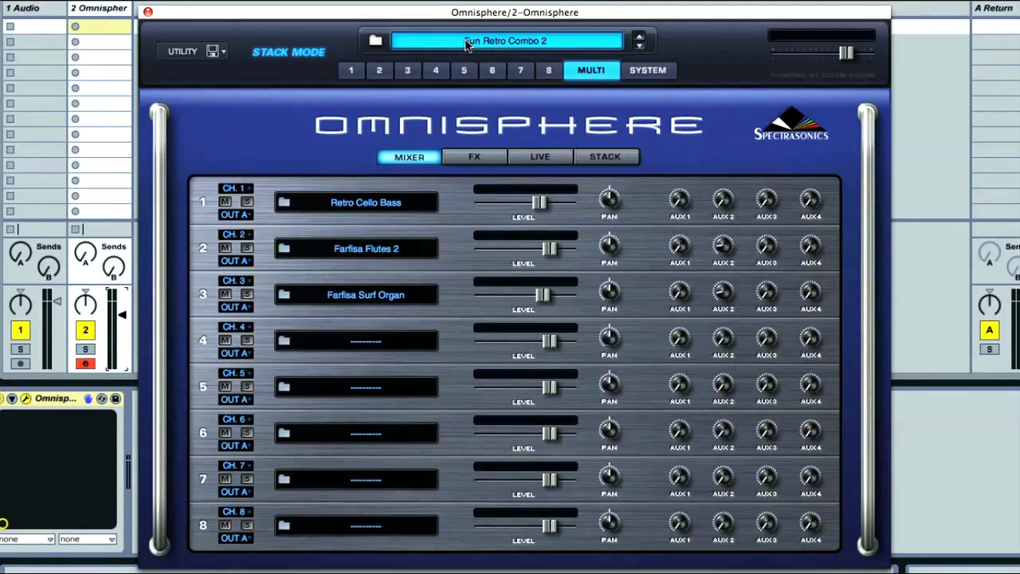
{"action": "left_click", "coordinate": [506, 44]}
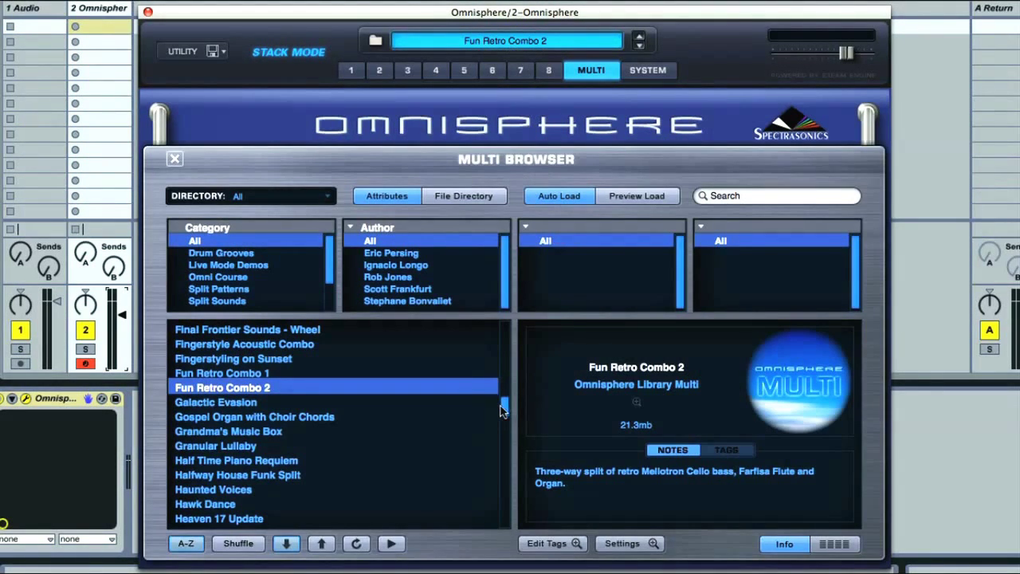
{"action": "mouse_move", "coordinate": [504, 410]}
{"action": "left_mouse_down"}
{"action": "mouse_move", "coordinate": [506, 444]}
{"action": "mouse_move", "coordinate": [507, 412]}
{"action": "left_mouse_up"}
{"action": "left_click", "coordinate": [293, 474]}
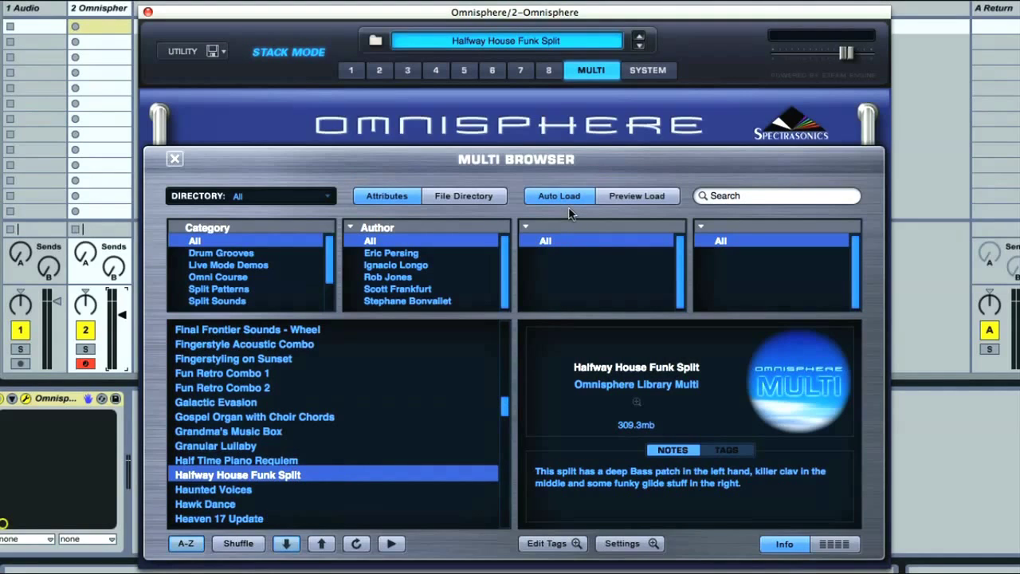
{"action": "left_click", "coordinate": [386, 432]}
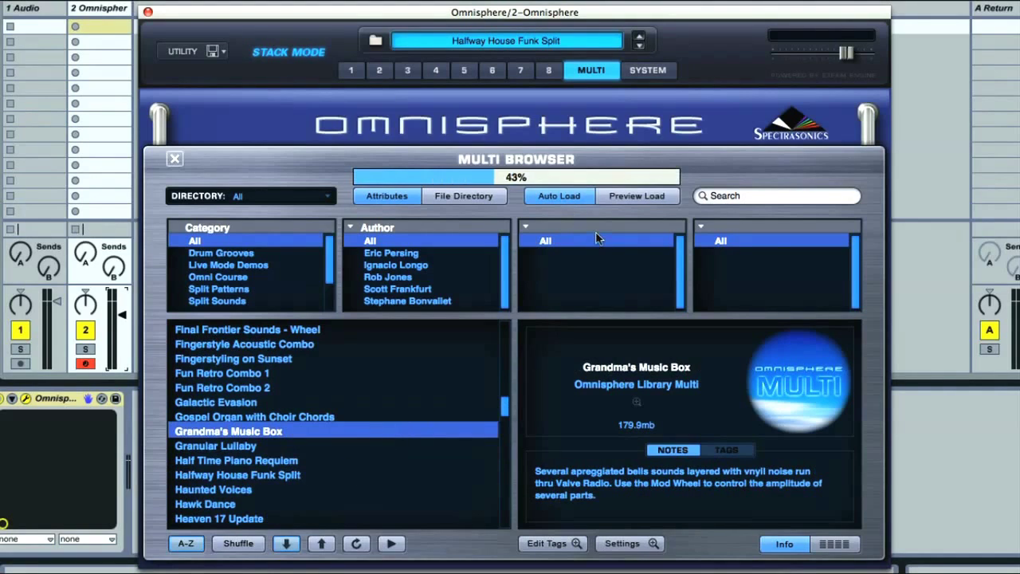
Set the Multi Browser to Preview Load and filter the multis by Stacked Patterns, then by Split Sounds
{"action": "left_click", "coordinate": [631, 196]}
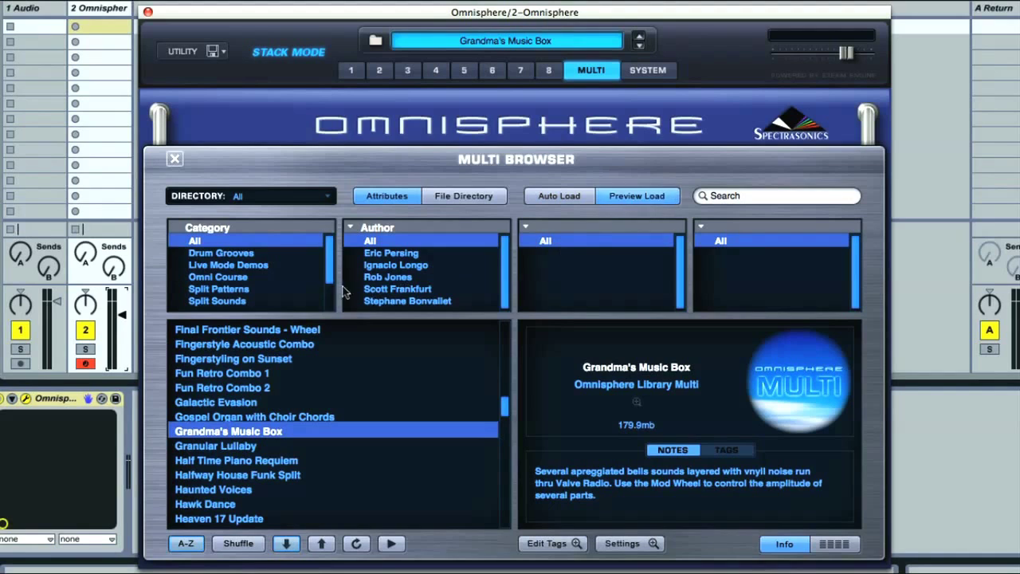
{"action": "scroll", "coordinate": [330, 288], "scroll_direction": "down", "scroll_amount": 2}
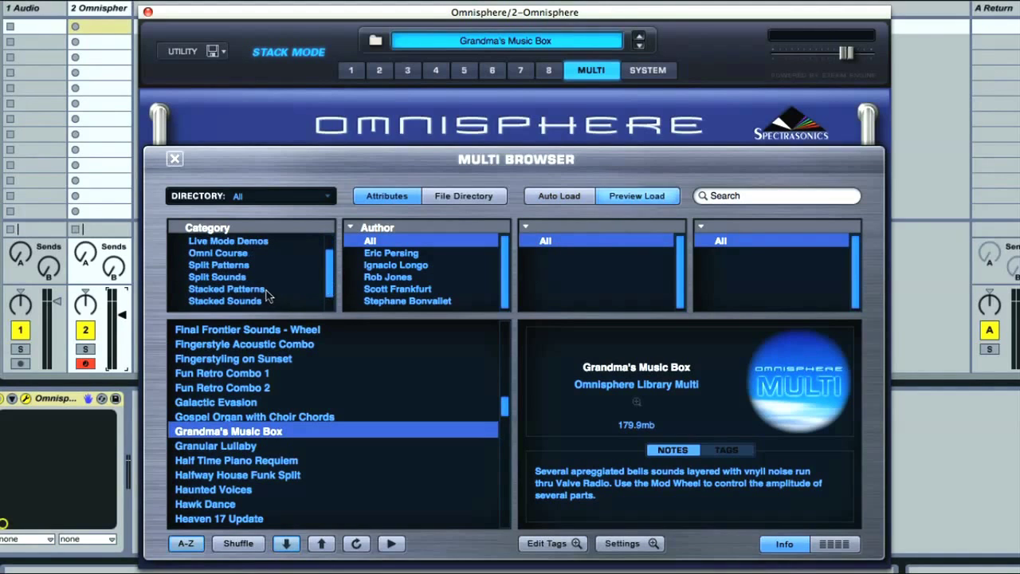
{"action": "left_click", "coordinate": [266, 290]}
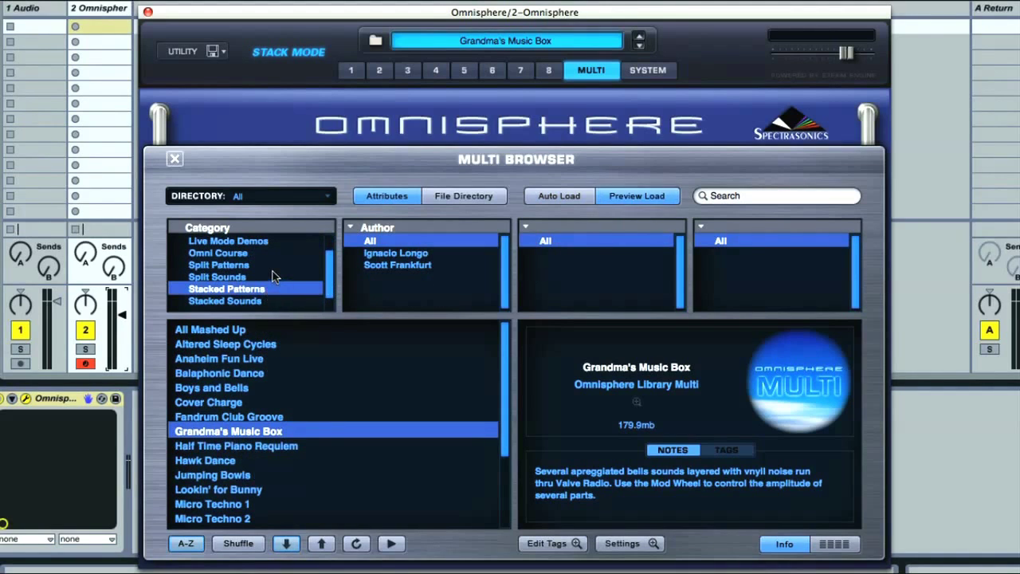
{"action": "left_click", "coordinate": [272, 276]}
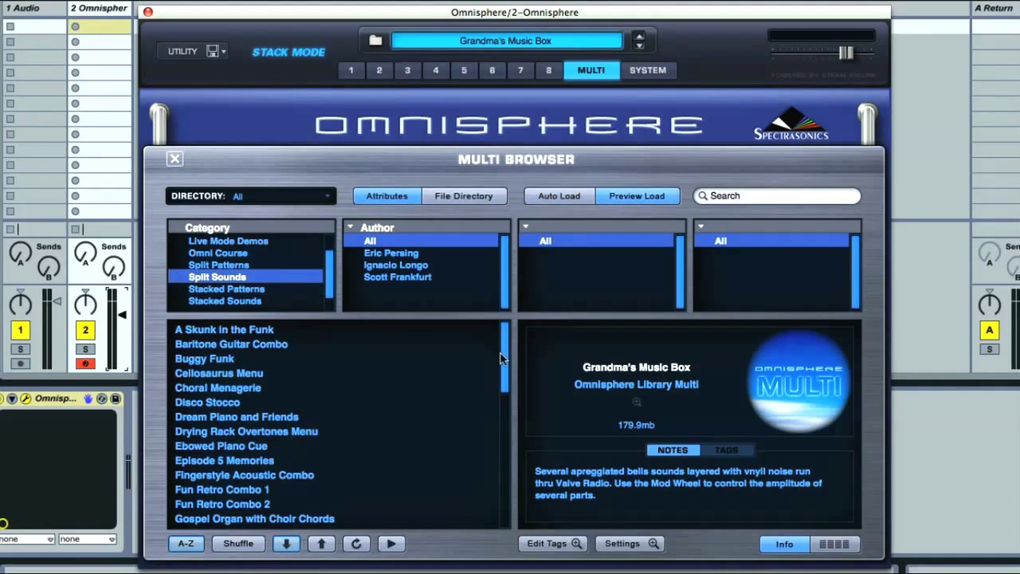
{"action": "scroll", "coordinate": [500, 359], "scroll_direction": "down", "scroll_amount": 3}
{"action": "scroll", "coordinate": [505, 350], "scroll_direction": "up", "scroll_amount": 3}
Clear the current multi, confirm the clearing and close the Multi Browser
{"action": "right_click", "coordinate": [490, 46]}
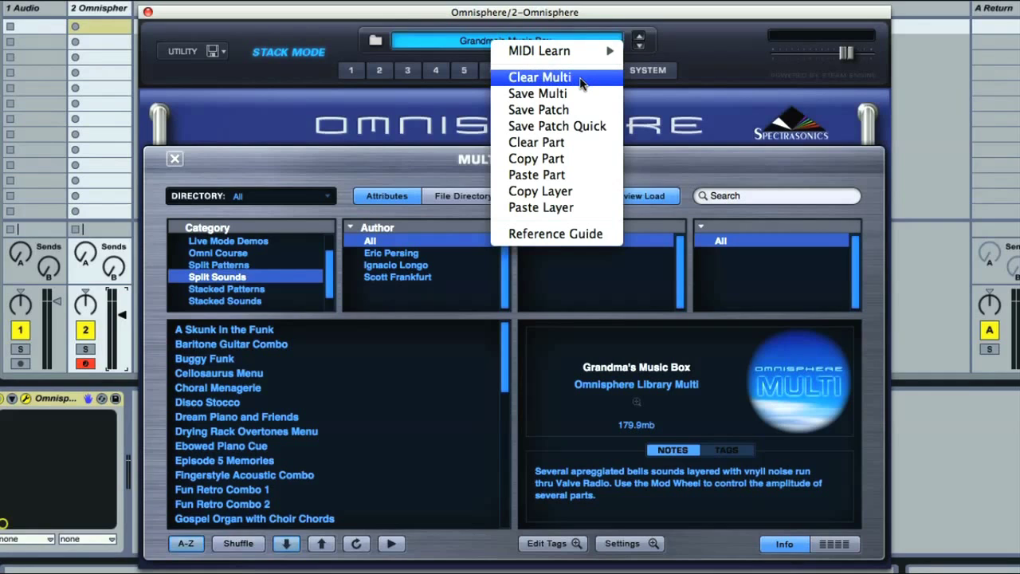
{"action": "left_click", "coordinate": [581, 83]}
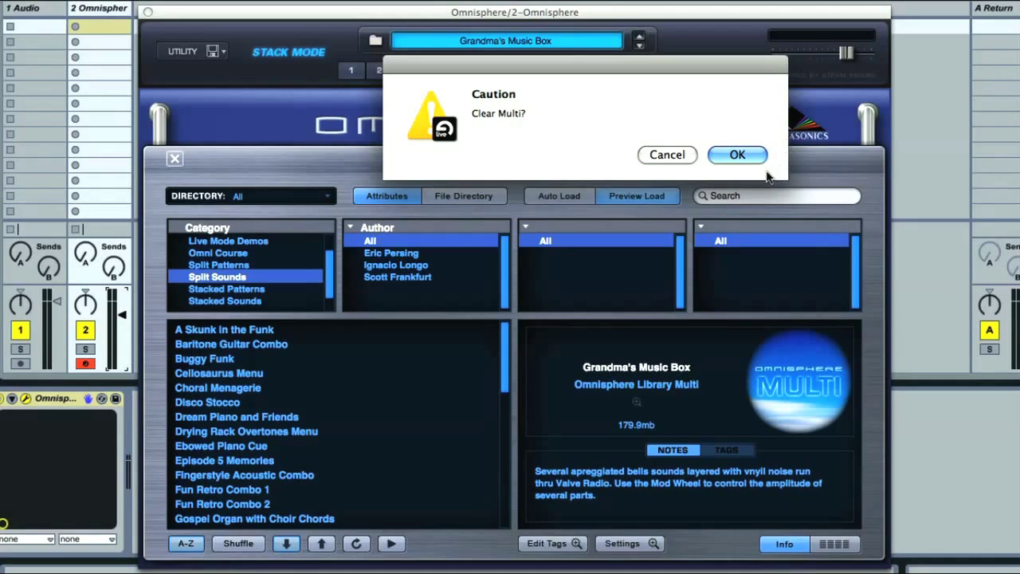
{"action": "left_click", "coordinate": [733, 154]}
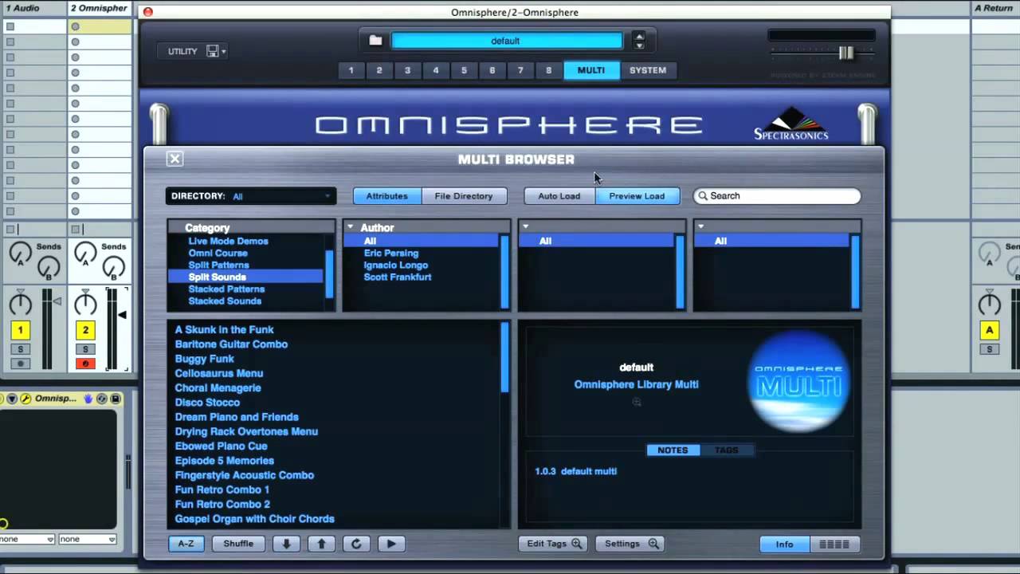
{"action": "left_click", "coordinate": [175, 158]}
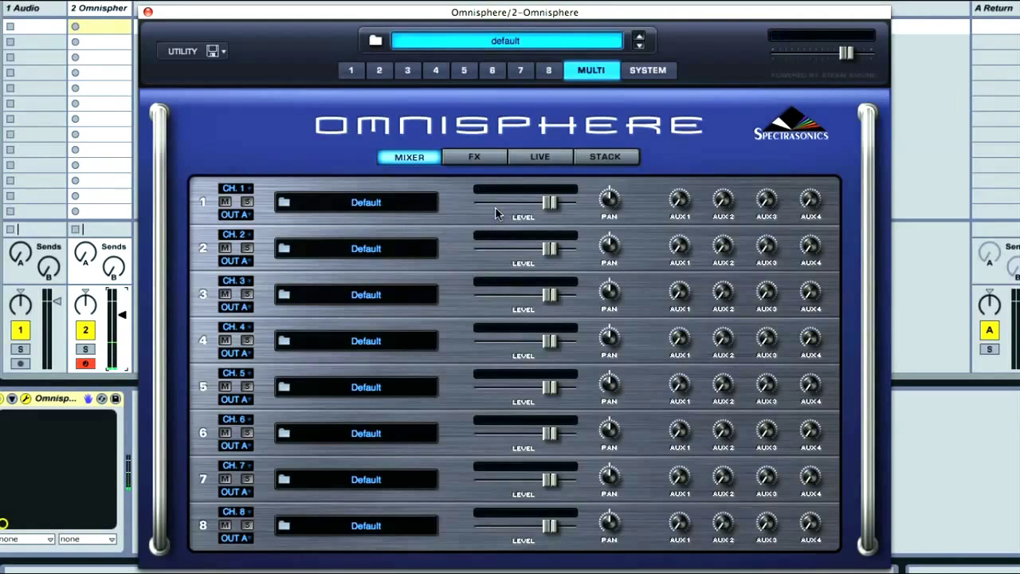
Open the Patch Browser for part 1 and filter by category Synth Bass, type Edgy Underground and genre Old School
{"action": "left_click", "coordinate": [352, 71]}
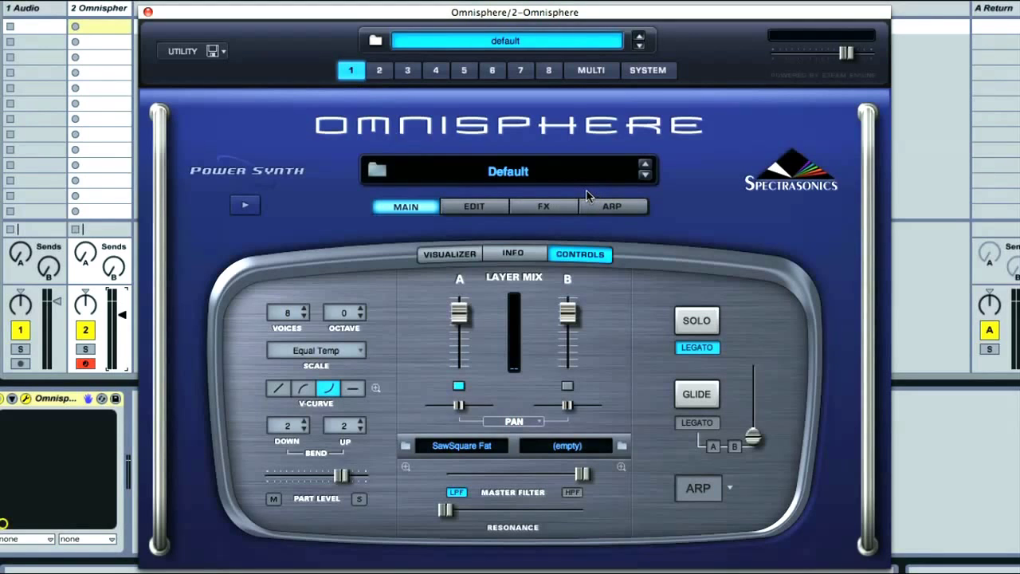
{"action": "left_click", "coordinate": [506, 175]}
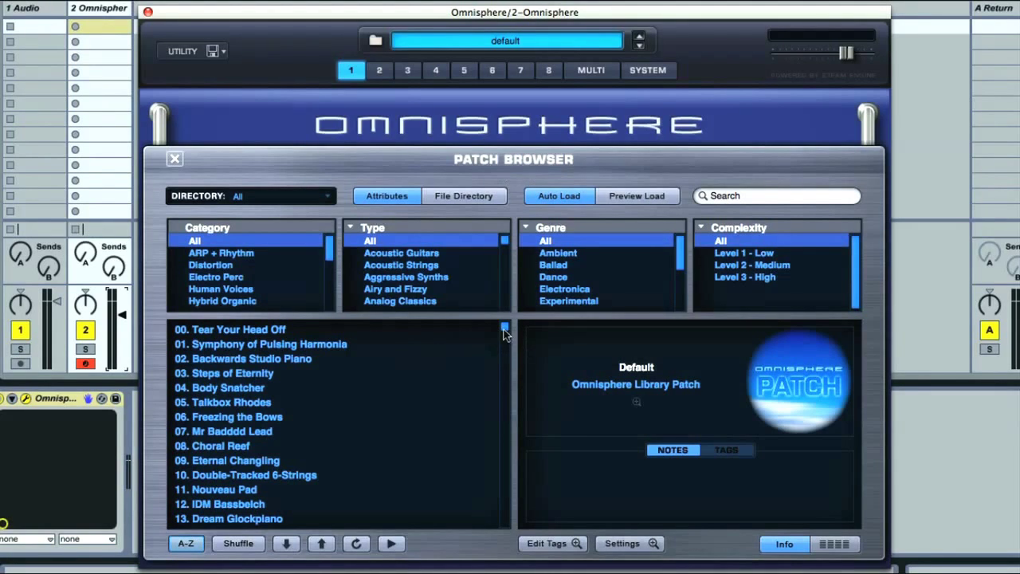
{"action": "mouse_move", "coordinate": [505, 330]}
{"action": "left_mouse_down"}
{"action": "mouse_move", "coordinate": [492, 448]}
{"action": "mouse_move", "coordinate": [504, 333]}
{"action": "left_mouse_up"}
{"action": "left_click_drag", "start_coordinate": [331, 260], "coordinate": [330, 286]}
{"action": "left_click", "coordinate": [258, 302]}
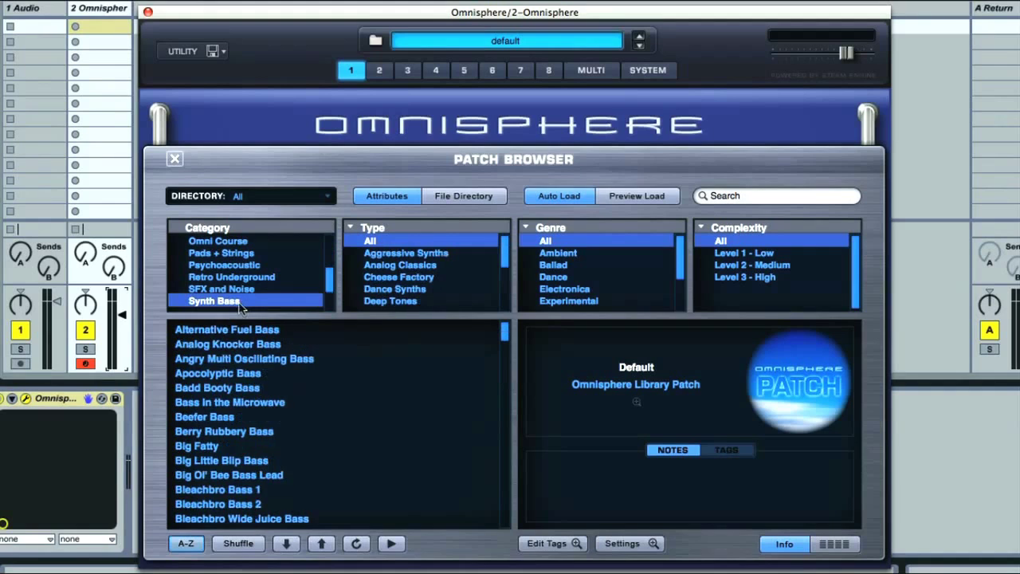
{"action": "left_click_drag", "start_coordinate": [507, 270], "coordinate": [507, 280]}
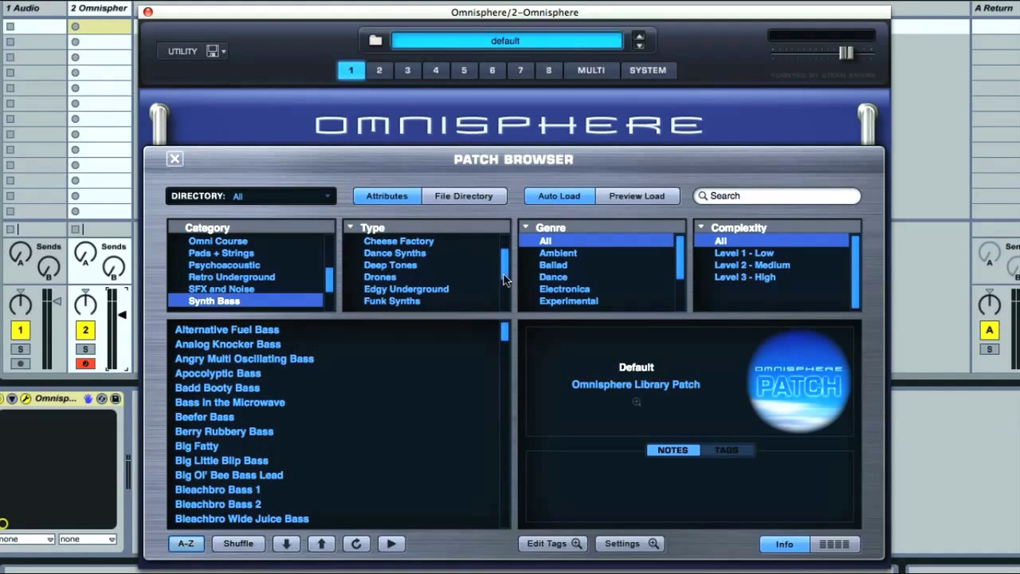
{"action": "left_click", "coordinate": [460, 289]}
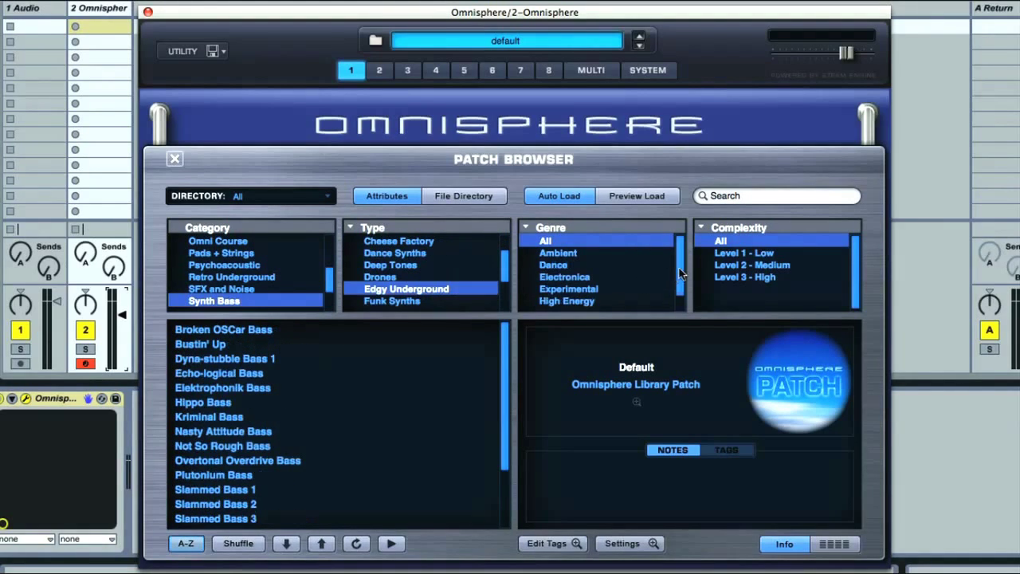
{"action": "left_click_drag", "start_coordinate": [679, 275], "coordinate": [682, 301]}
{"action": "left_click", "coordinate": [579, 289]}
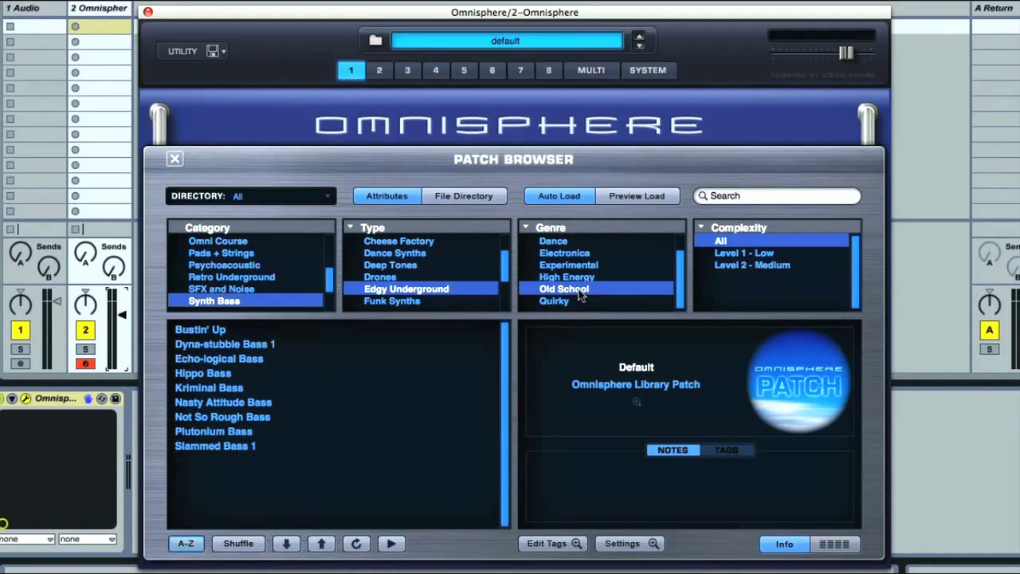
Enable Preview Load, audition Echo-logical Bass and Hippo Bass, and load Kriminal Bass into part 1
{"action": "left_click", "coordinate": [645, 197]}
{"action": "left_click", "coordinate": [258, 359]}
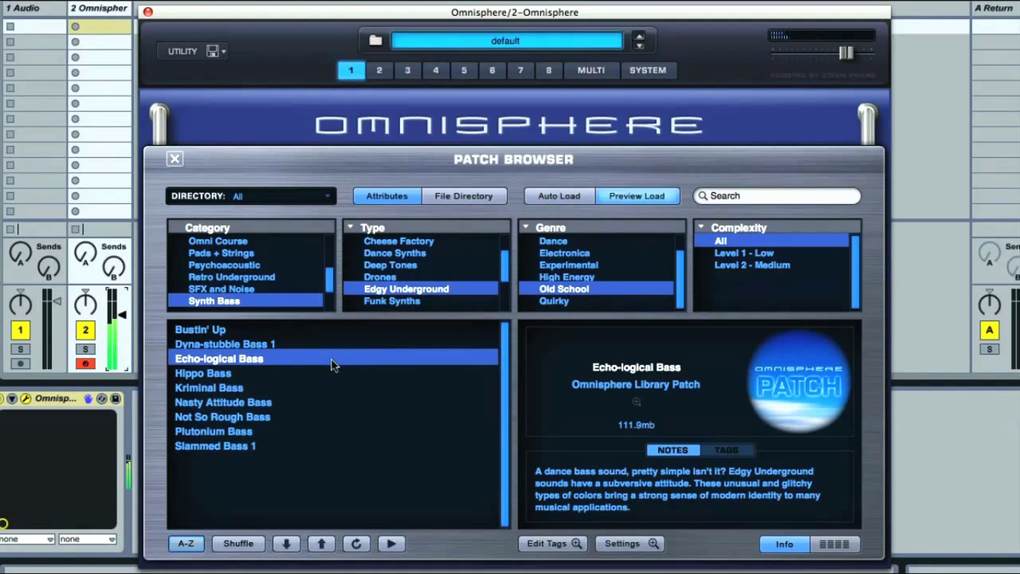
{"action": "left_click", "coordinate": [246, 374]}
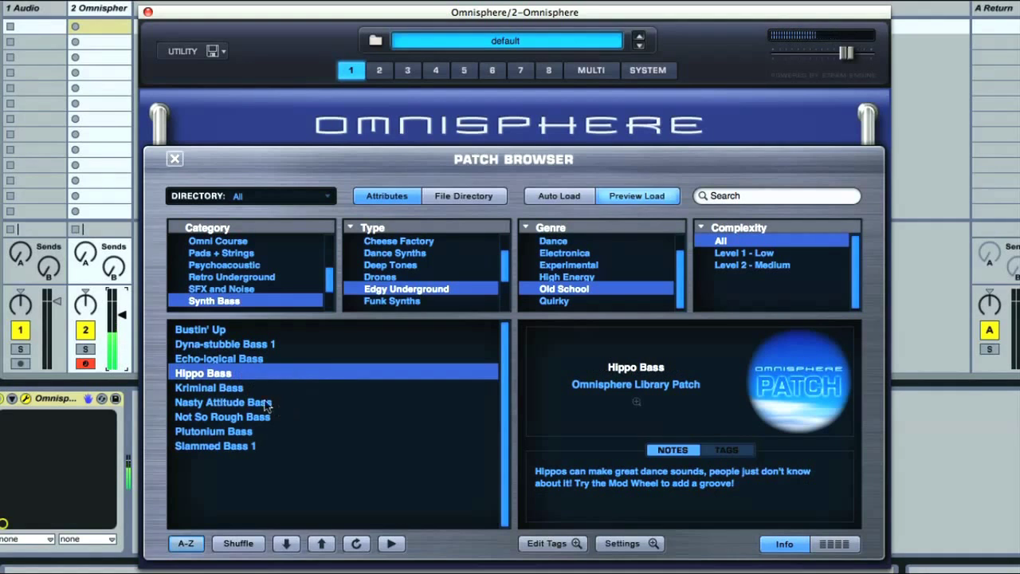
{"action": "left_click", "coordinate": [247, 388]}
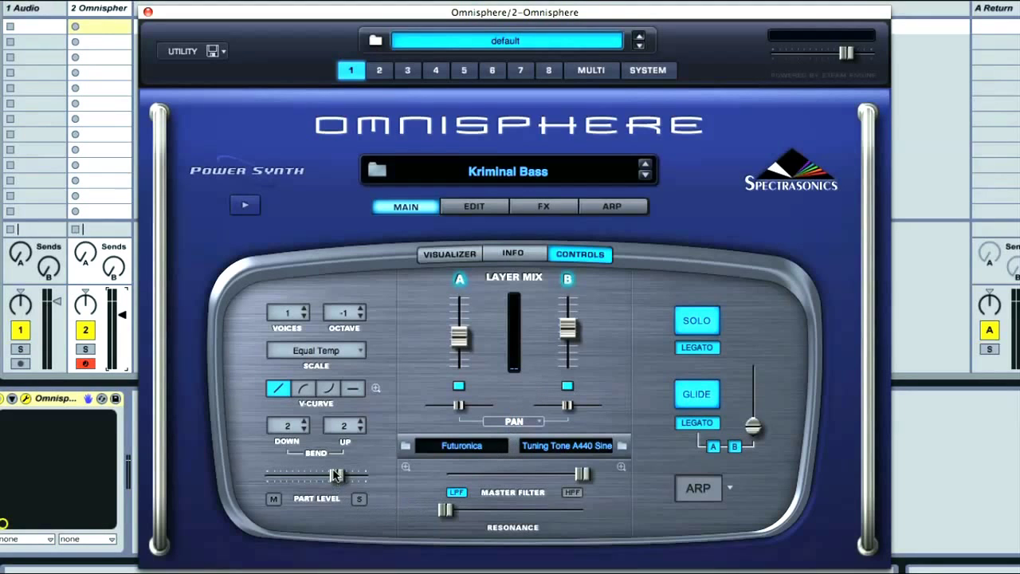
Lower the Kriminal Bass part level, raise it in the multi mixer to about -0.9 dB and return to part 1
{"action": "left_click_drag", "start_coordinate": [337, 475], "coordinate": [280, 476]}
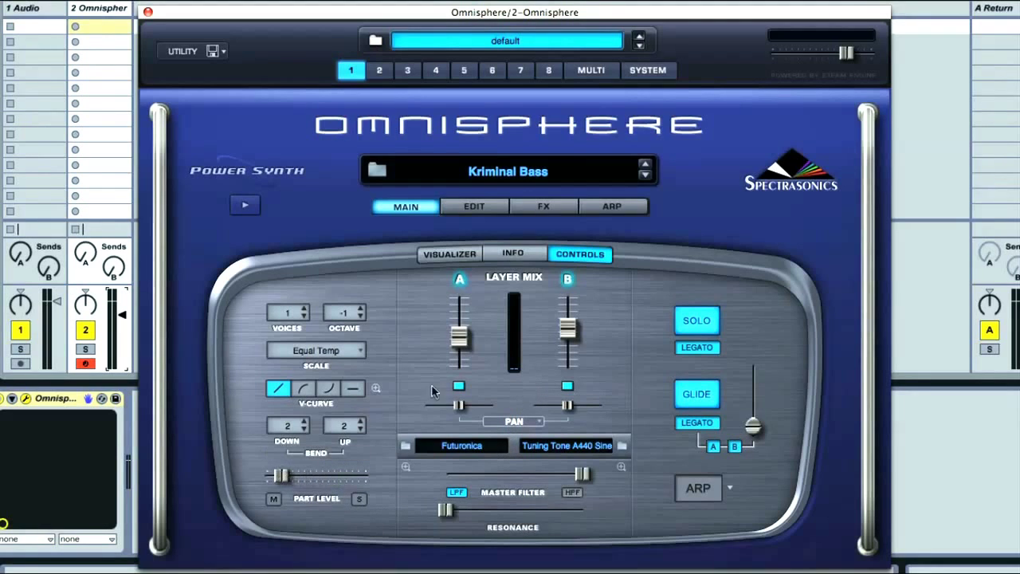
{"action": "left_click", "coordinate": [596, 72]}
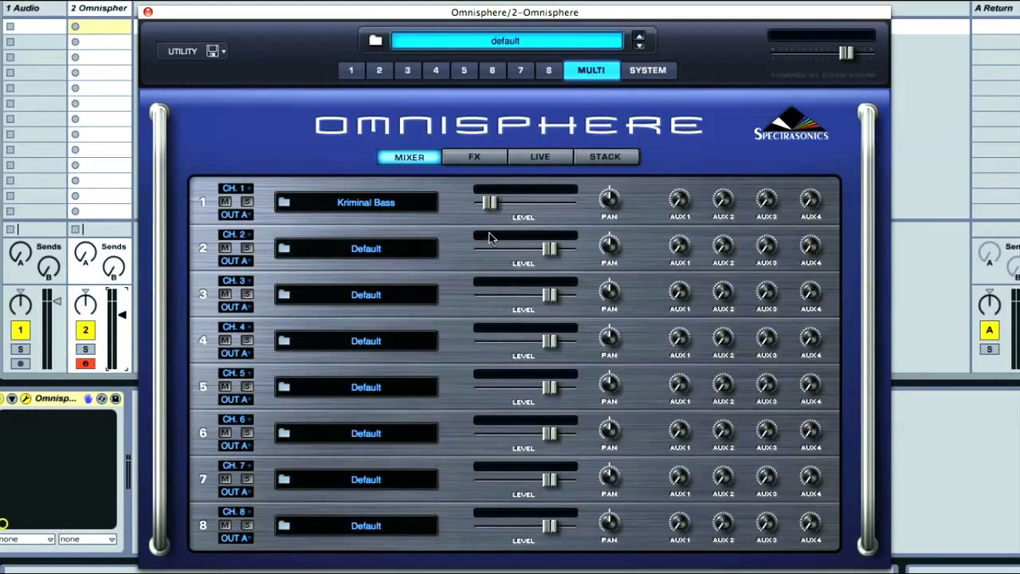
{"action": "left_click_drag", "start_coordinate": [491, 204], "coordinate": [548, 206]}
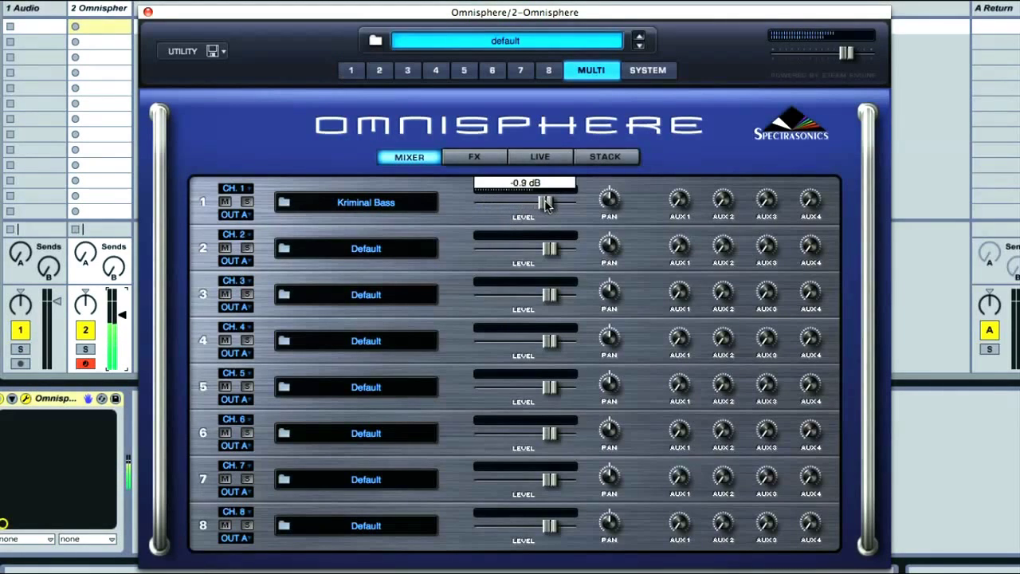
{"action": "left_click", "coordinate": [351, 70]}
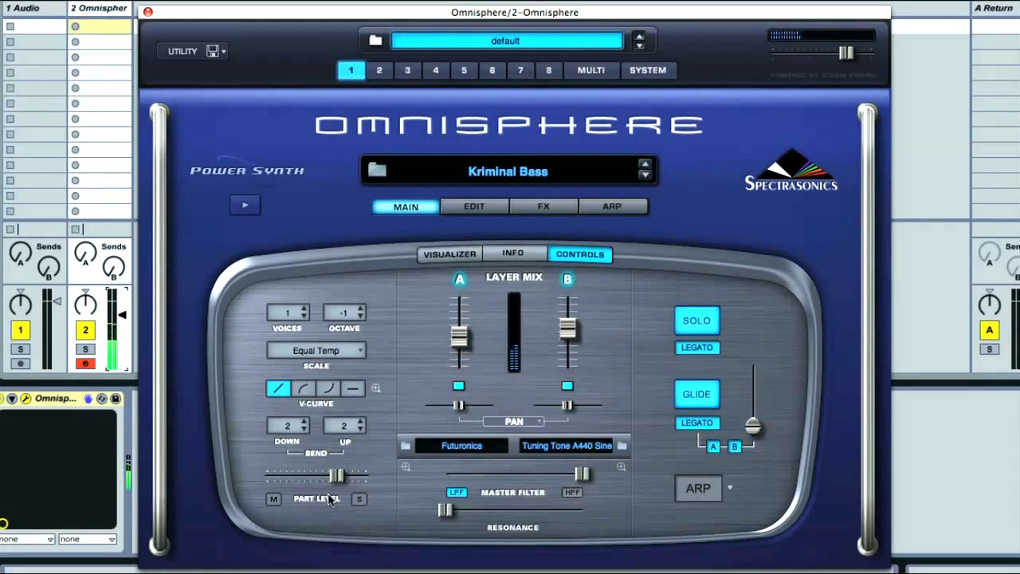
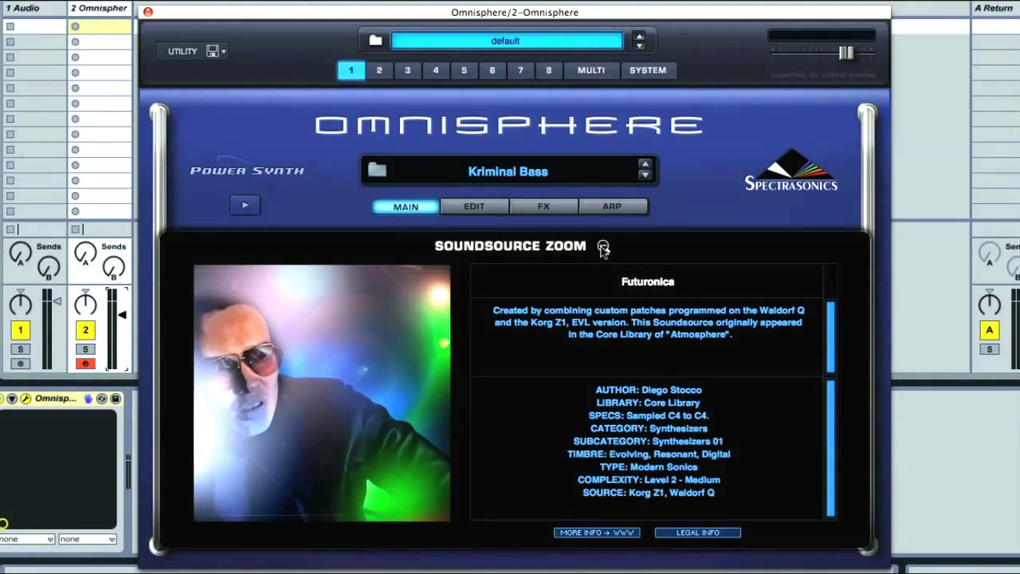
View the Soundsource Zoom details of layer A's Futuronica and layer B's Tuning Tone A440 Sine, and return to the controls
{"action": "left_click", "coordinate": [603, 248]}
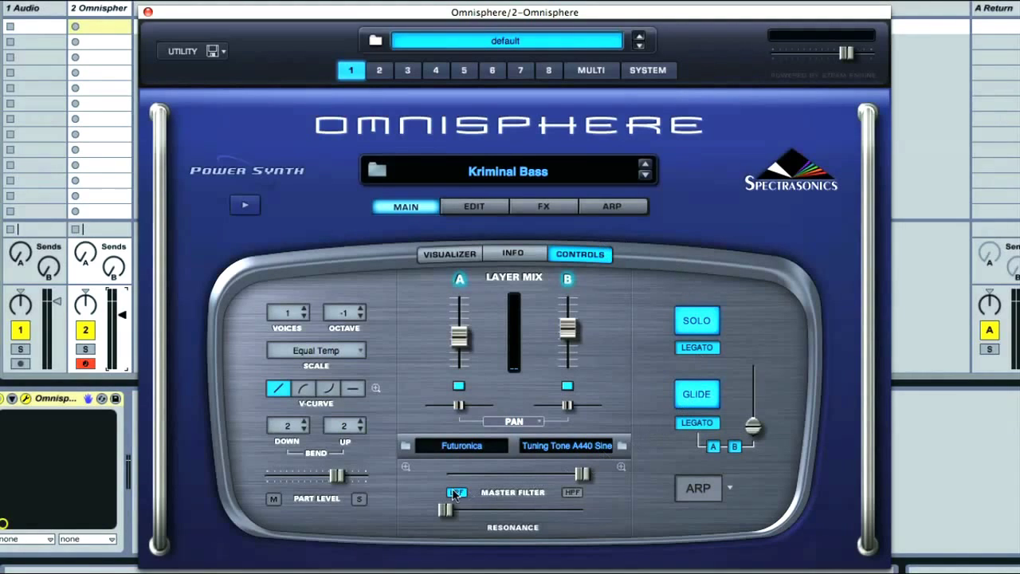
{"action": "left_click", "coordinate": [621, 469]}
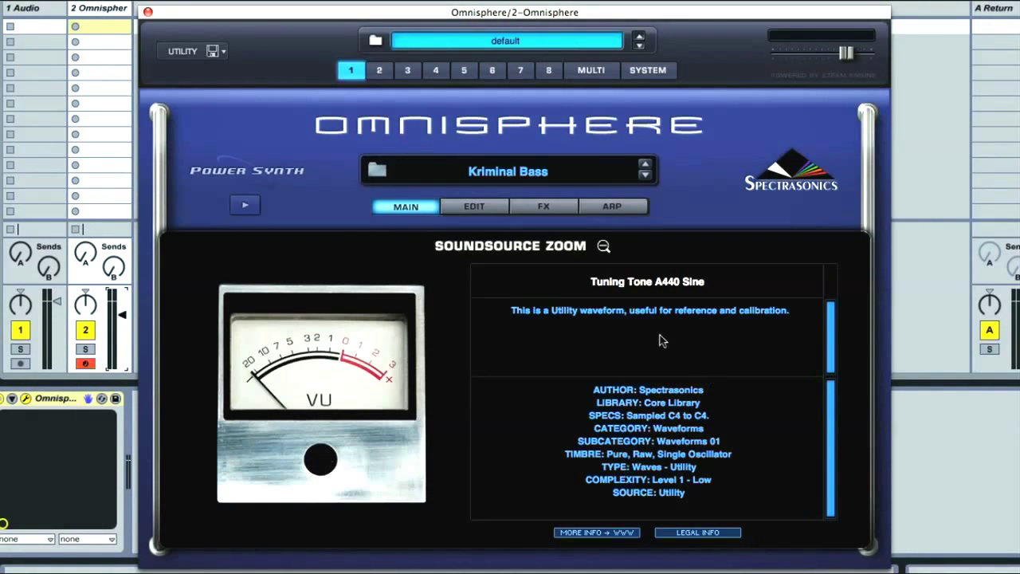
{"action": "left_click", "coordinate": [604, 247]}
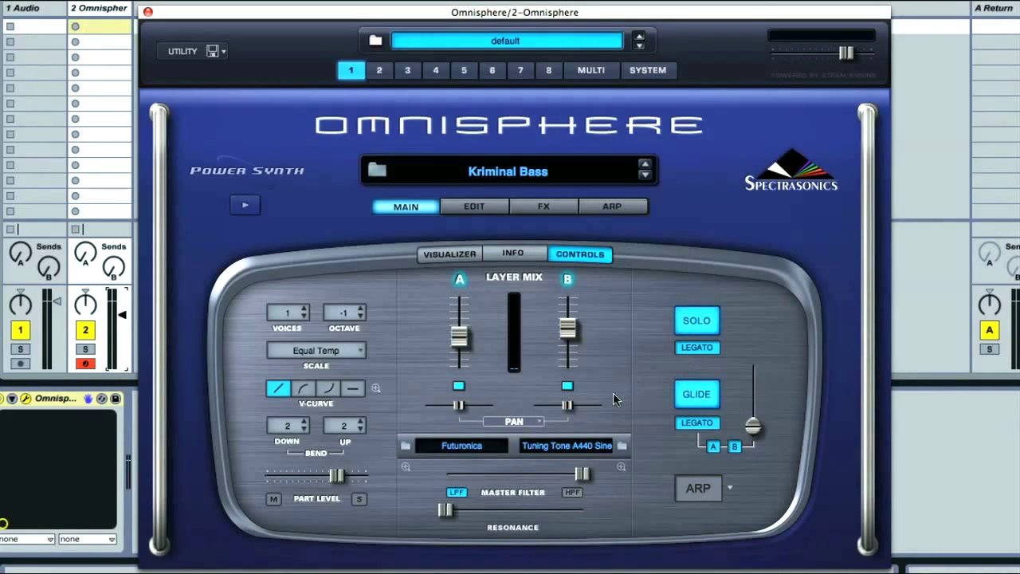
Switch layers B and A off in turn to hear each alone, raise layer A's level slightly and re-enable both layers
{"action": "left_click", "coordinate": [568, 387]}
{"action": "mouse_move", "coordinate": [460, 338]}
{"action": "left_mouse_down"}
{"action": "mouse_move", "coordinate": [460, 348]}
{"action": "mouse_move", "coordinate": [459, 330]}
{"action": "left_mouse_up"}
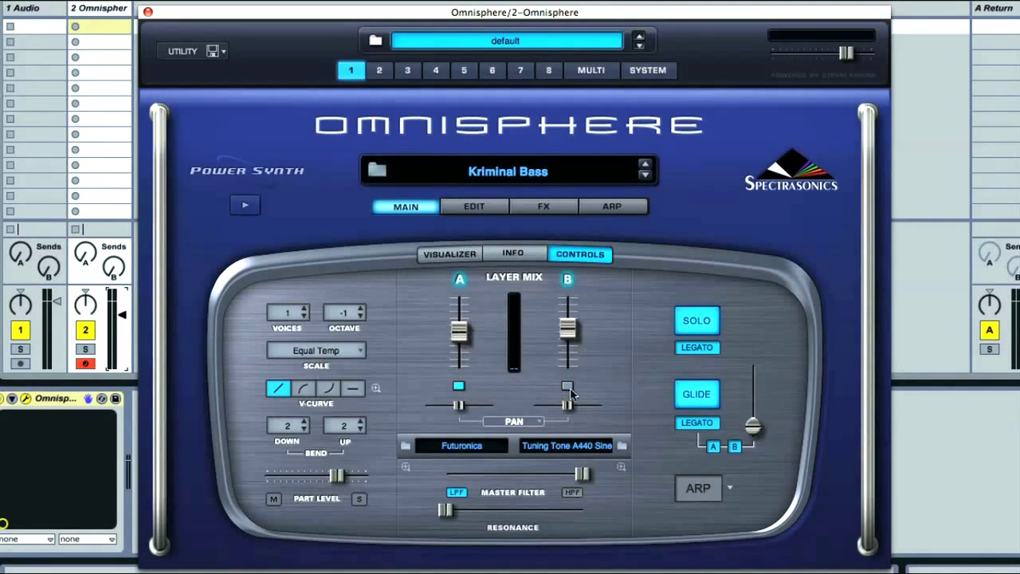
{"action": "left_click", "coordinate": [459, 387]}
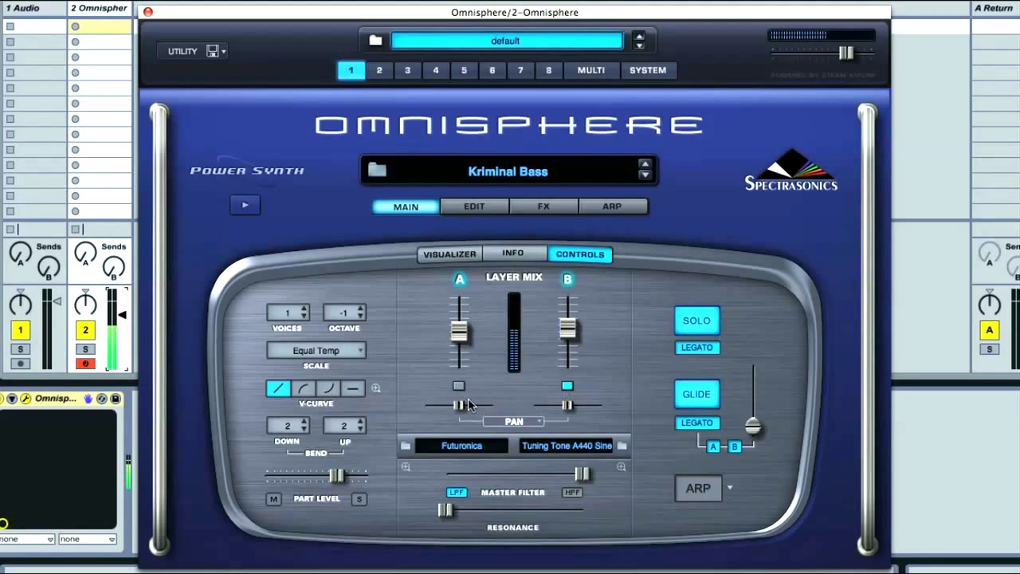
{"action": "left_click", "coordinate": [458, 387]}
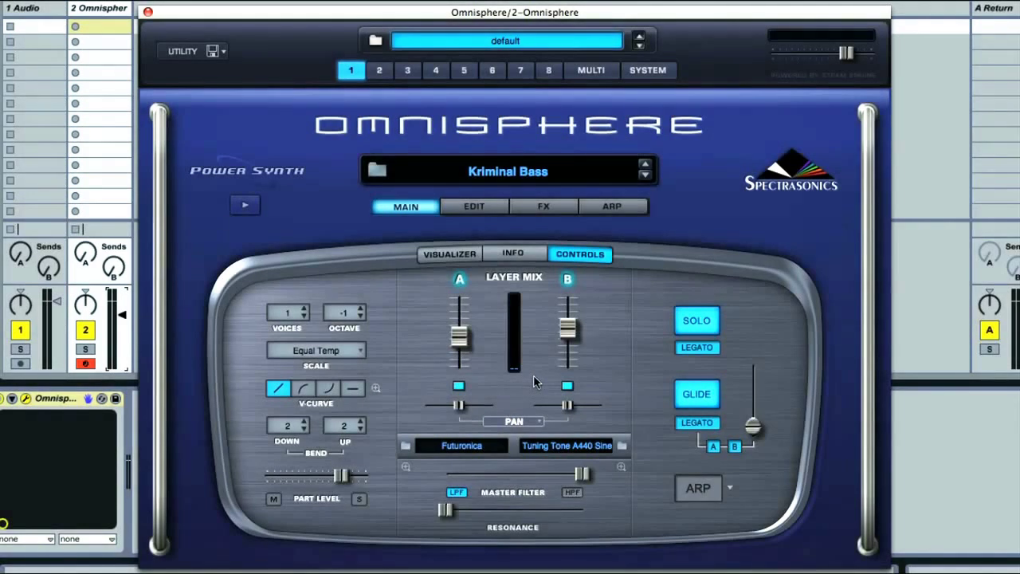
View the Kriminal Bass patch info, load the following patch, Nasty Attitude Bass, and show its controls
{"action": "left_click", "coordinate": [514, 257]}
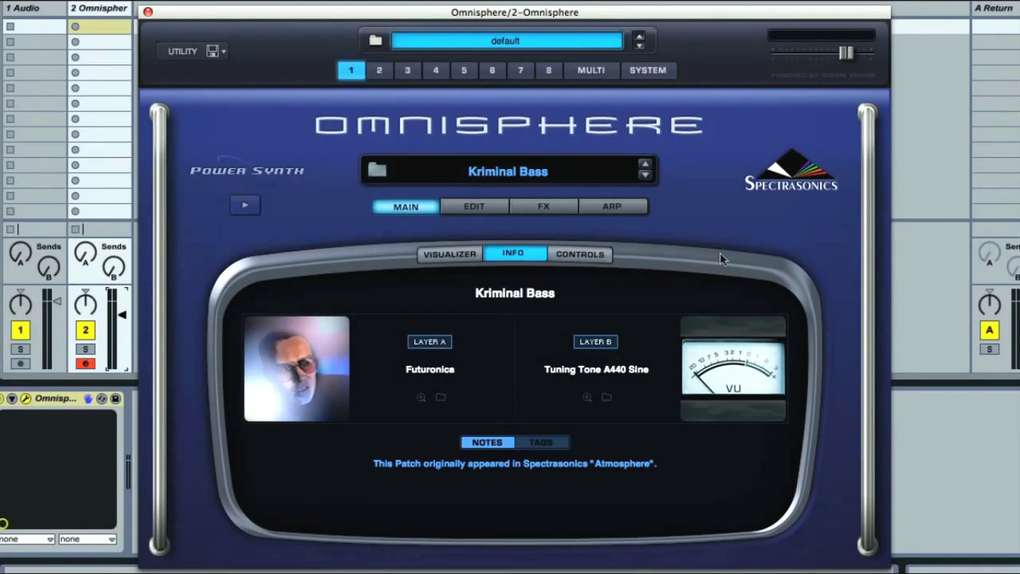
{"action": "left_click", "coordinate": [645, 175]}
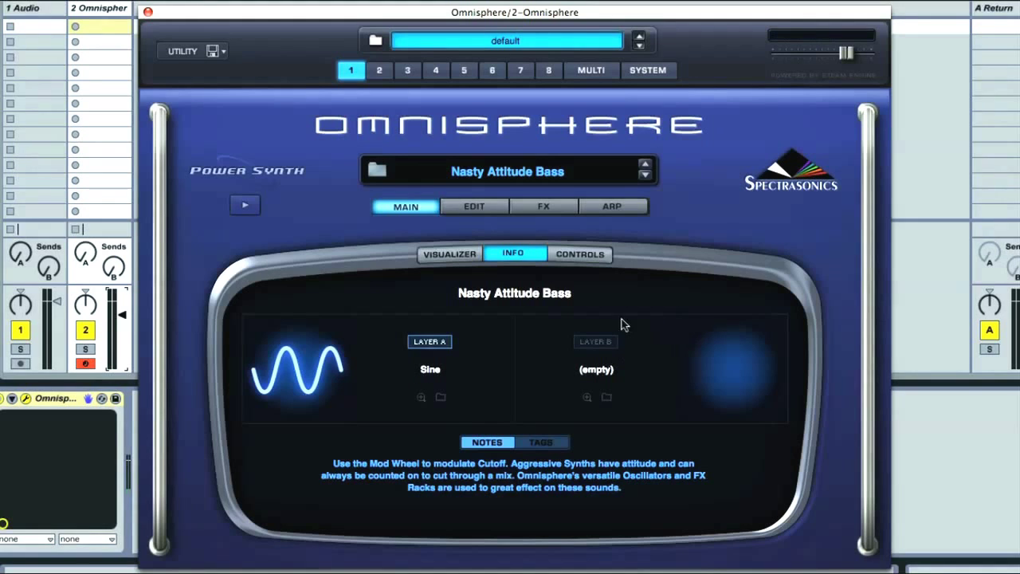
{"action": "left_click", "coordinate": [582, 255]}
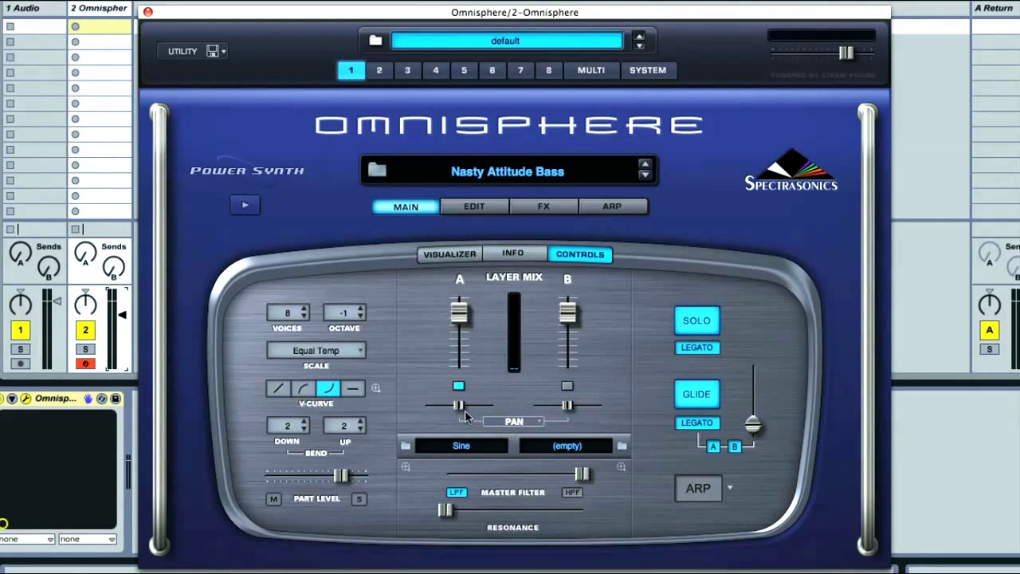
Pan layer A fully left and fully right, recentring it each time, and lower the part level and reset it to default
{"action": "left_click_drag", "start_coordinate": [459, 406], "coordinate": [424, 406]}
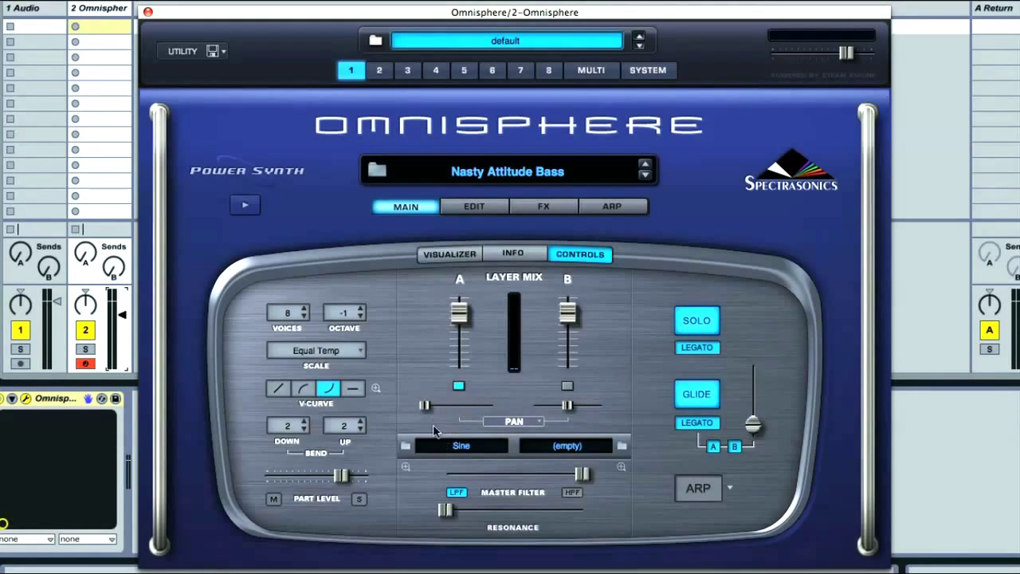
{"action": "left_click", "coordinate": [423, 405], "text": "super"}
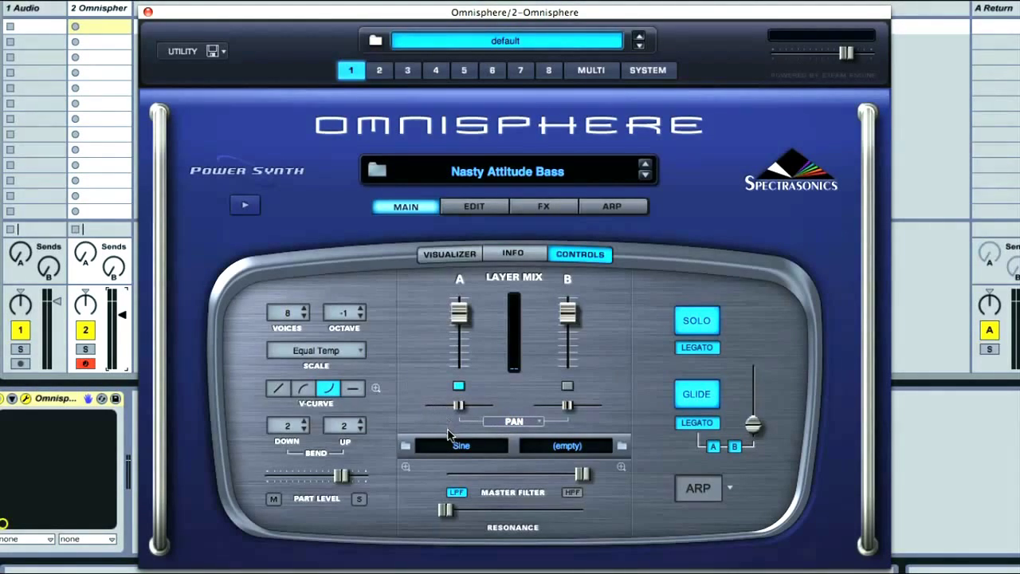
{"action": "left_click_drag", "start_coordinate": [459, 407], "coordinate": [508, 411]}
{"action": "left_click", "coordinate": [494, 407], "text": "super"}
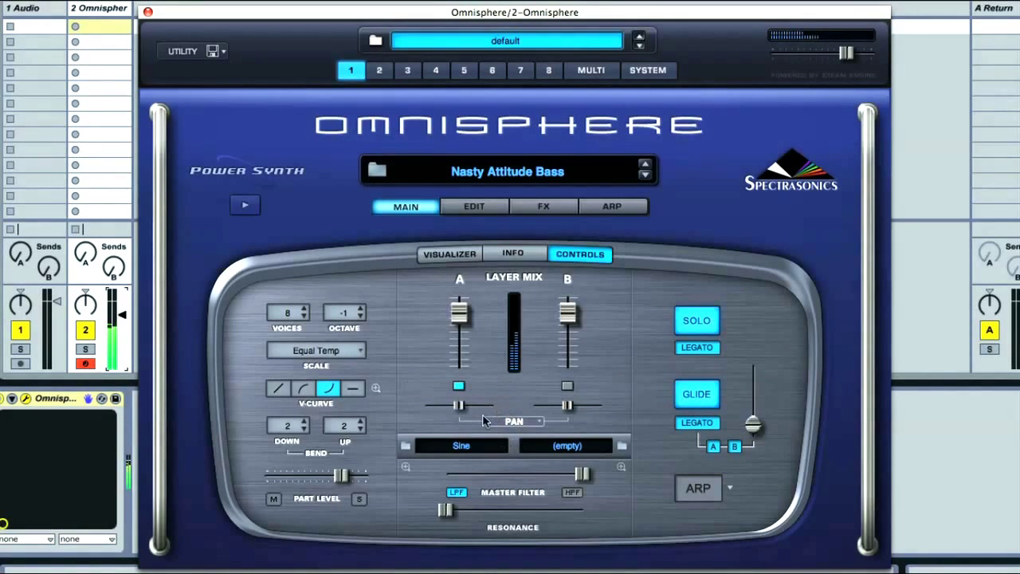
{"action": "left_click_drag", "start_coordinate": [343, 477], "coordinate": [289, 478]}
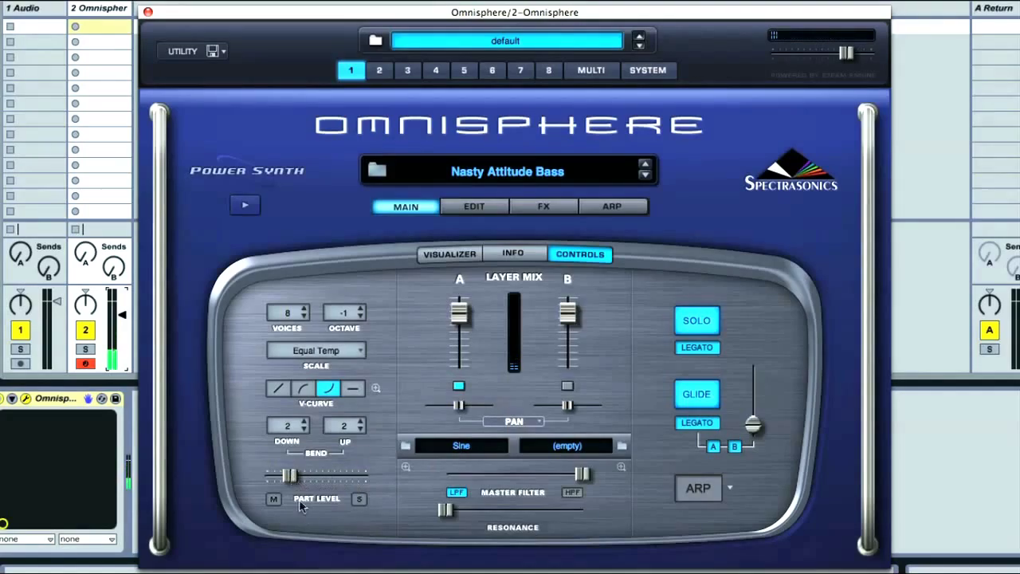
{"action": "left_click", "coordinate": [287, 476], "text": "super"}
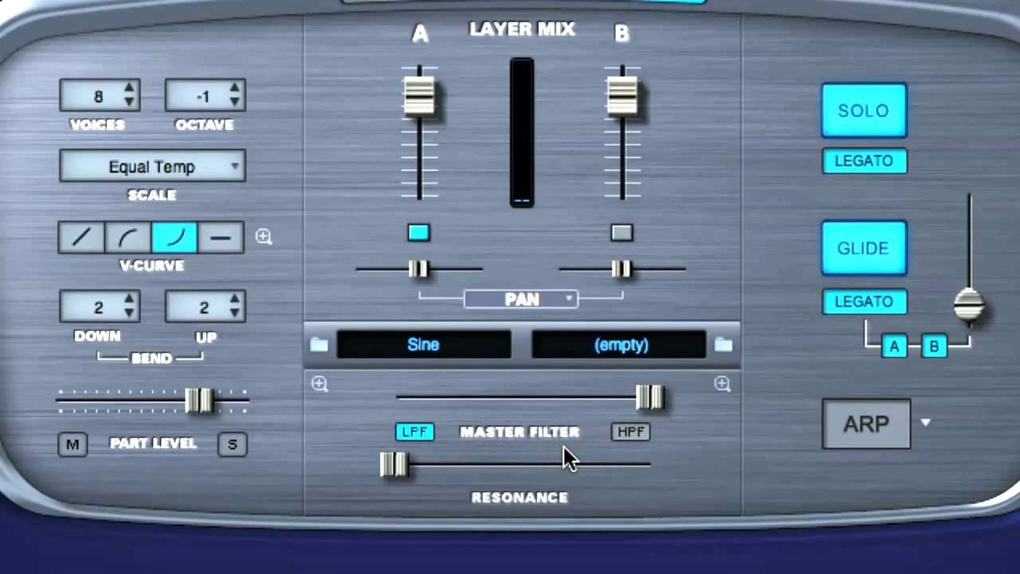
Try the master filter in HPF mode with a slight cutoff change, and set it back to LPF
{"action": "left_click", "coordinate": [630, 432]}
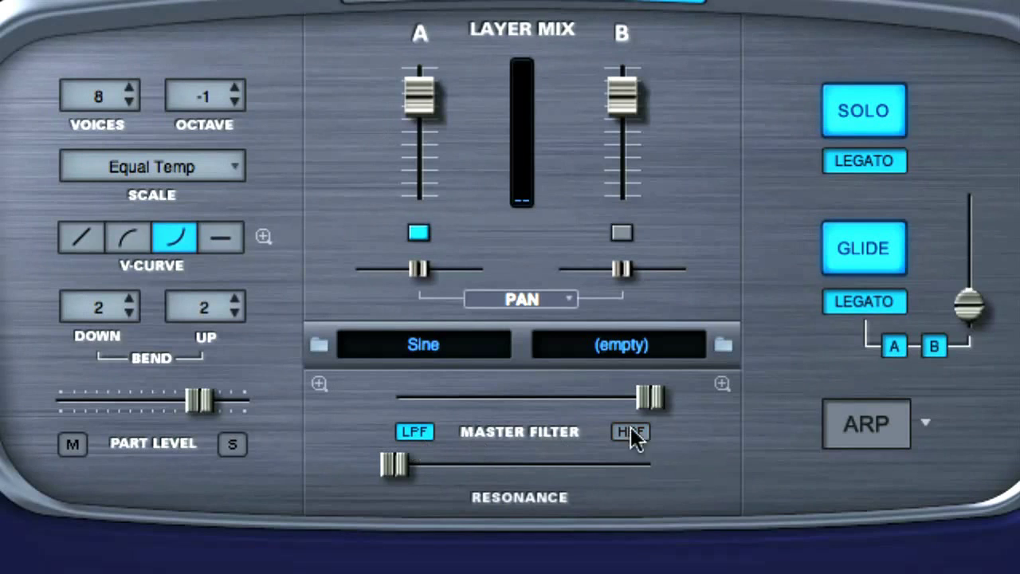
{"action": "mouse_move", "coordinate": [650, 396]}
{"action": "left_mouse_down"}
{"action": "mouse_move", "coordinate": [400, 399]}
{"action": "mouse_move", "coordinate": [677, 395]}
{"action": "mouse_move", "coordinate": [384, 396]}
{"action": "mouse_move", "coordinate": [642, 392]}
{"action": "left_mouse_up"}
{"action": "left_click", "coordinate": [631, 432]}
{"action": "left_click", "coordinate": [428, 430]}
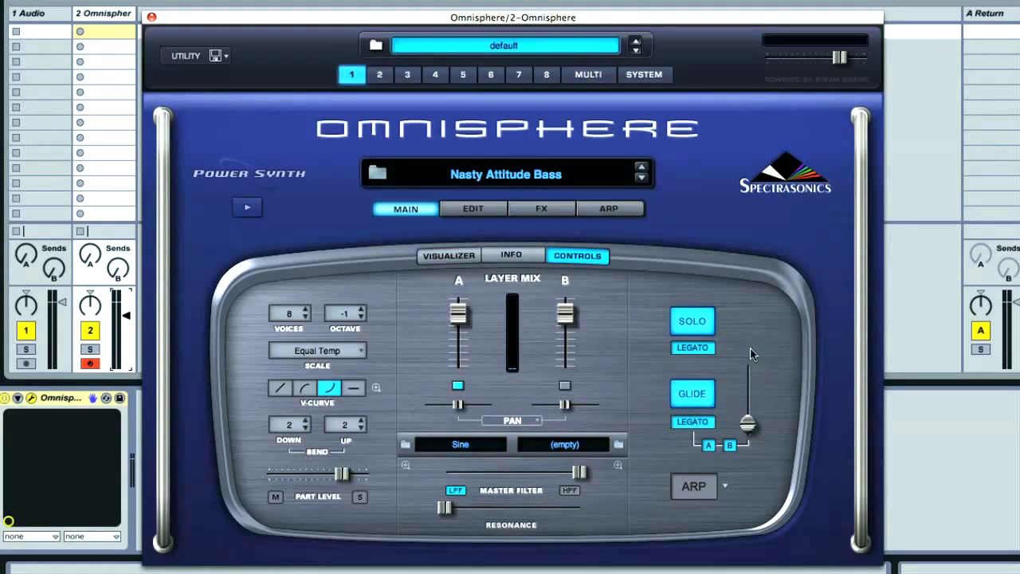
Turn off Solo mode for the Nasty Attitude Bass patch
{"action": "left_click", "coordinate": [706, 334]}
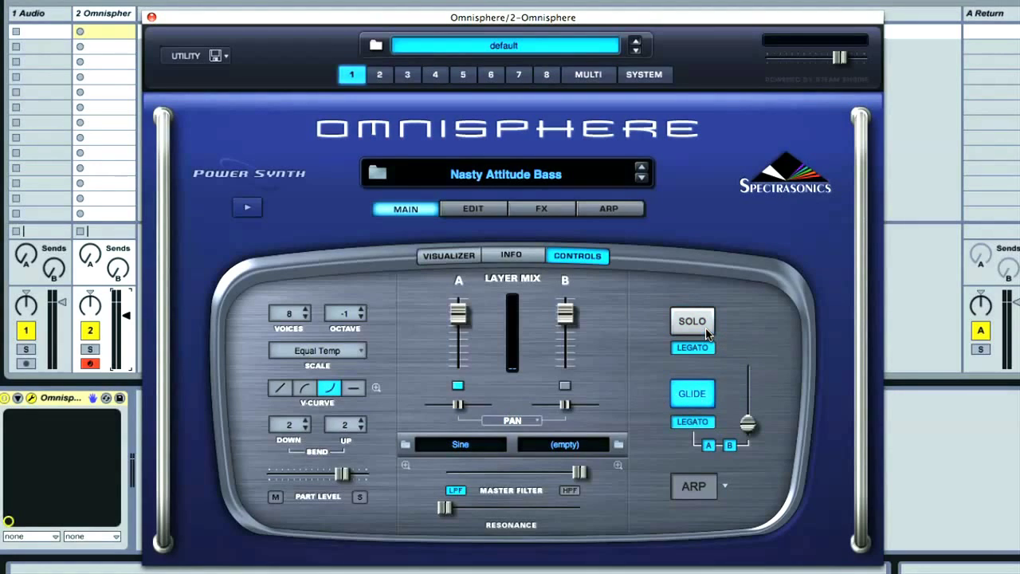
Turn Solo mode on for Nasty Attitude Bass and view the edit pages of layers A and B
{"action": "left_click", "coordinate": [707, 333]}
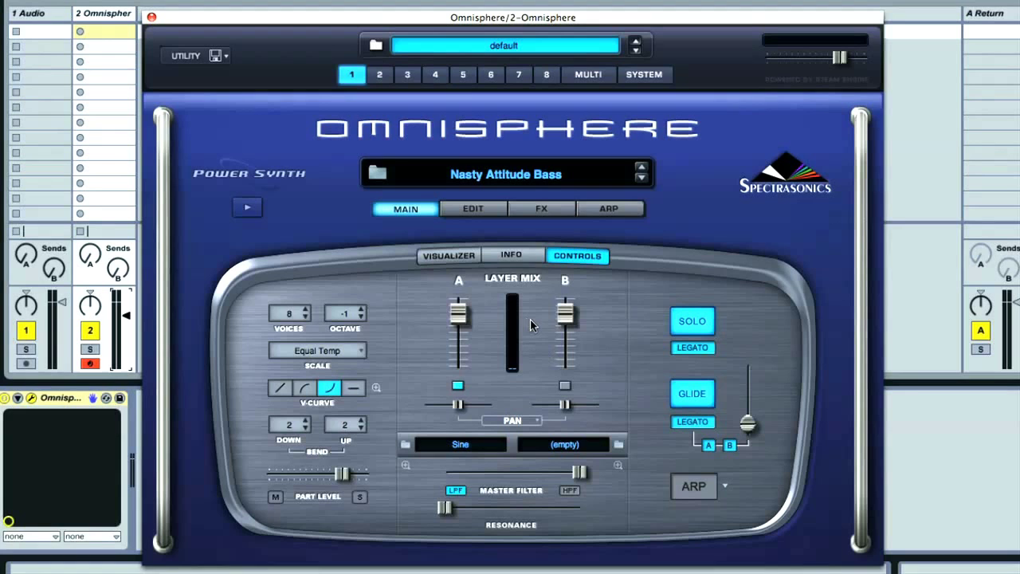
{"action": "left_click", "coordinate": [473, 211]}
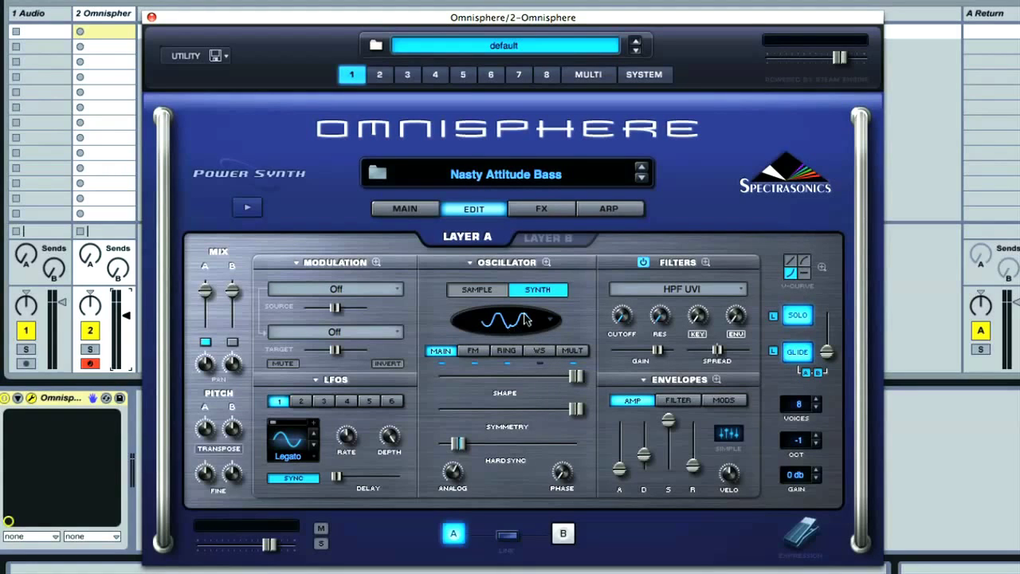
{"action": "left_click", "coordinate": [548, 239]}
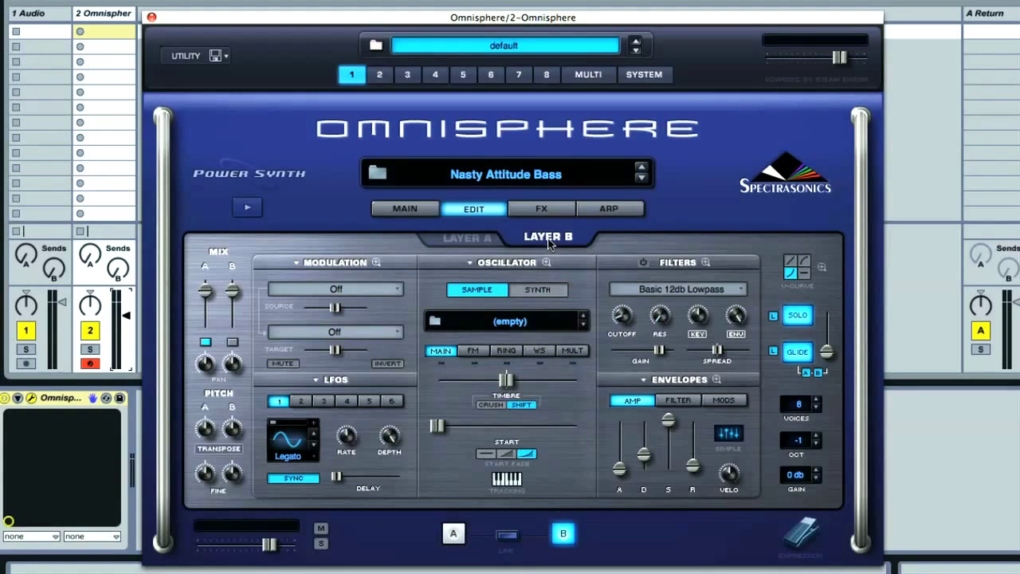
{"action": "left_click", "coordinate": [469, 239]}
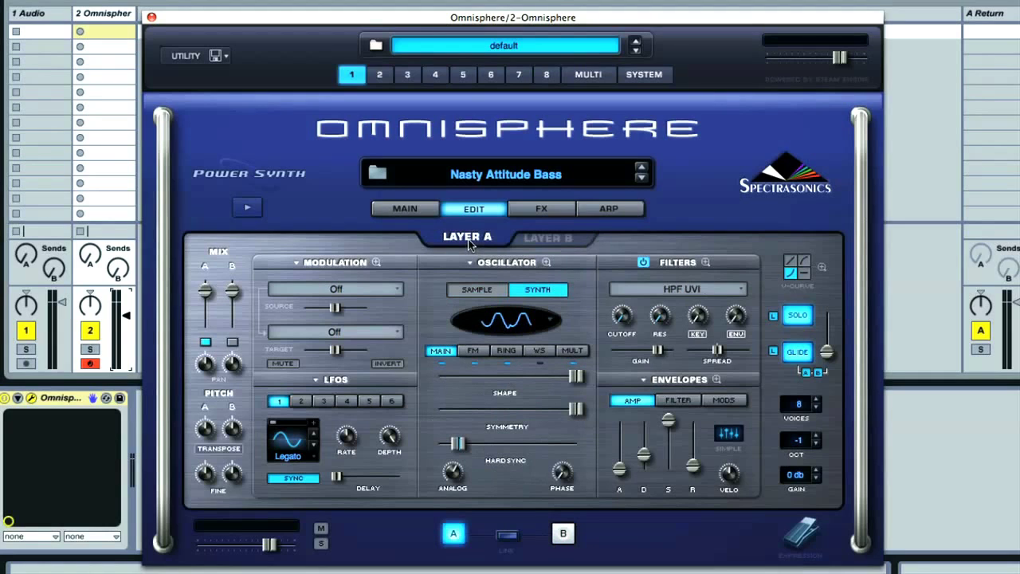
View the envelope and filter zoom pages of layer A, closing each one again
{"action": "left_click", "coordinate": [715, 380]}
{"action": "left_click", "coordinate": [595, 243]}
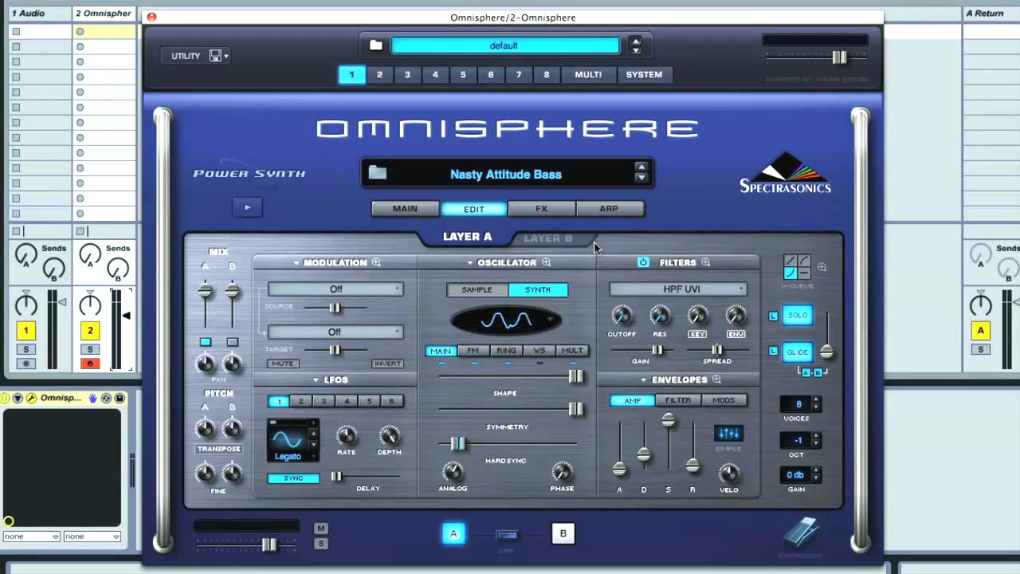
{"action": "left_click", "coordinate": [706, 262]}
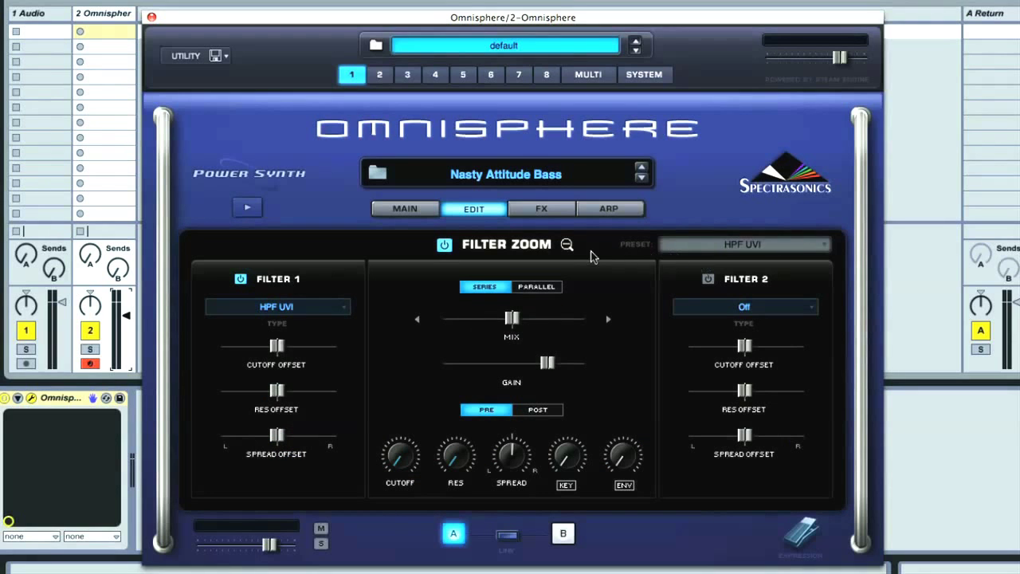
{"action": "left_click", "coordinate": [566, 245]}
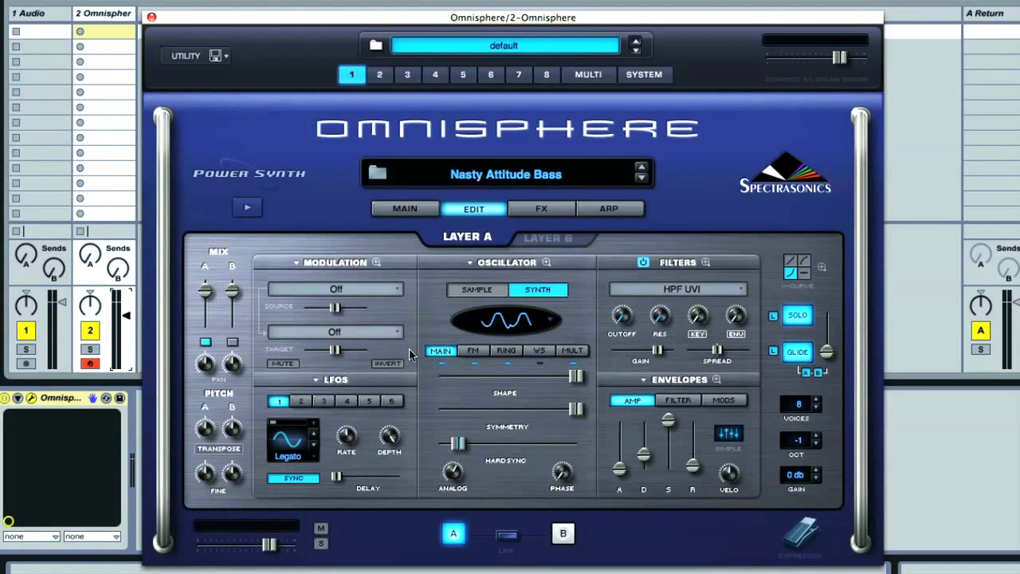
Examine the modulation matrix routings of layers A and B and the matrix's second page
{"action": "left_click", "coordinate": [376, 263]}
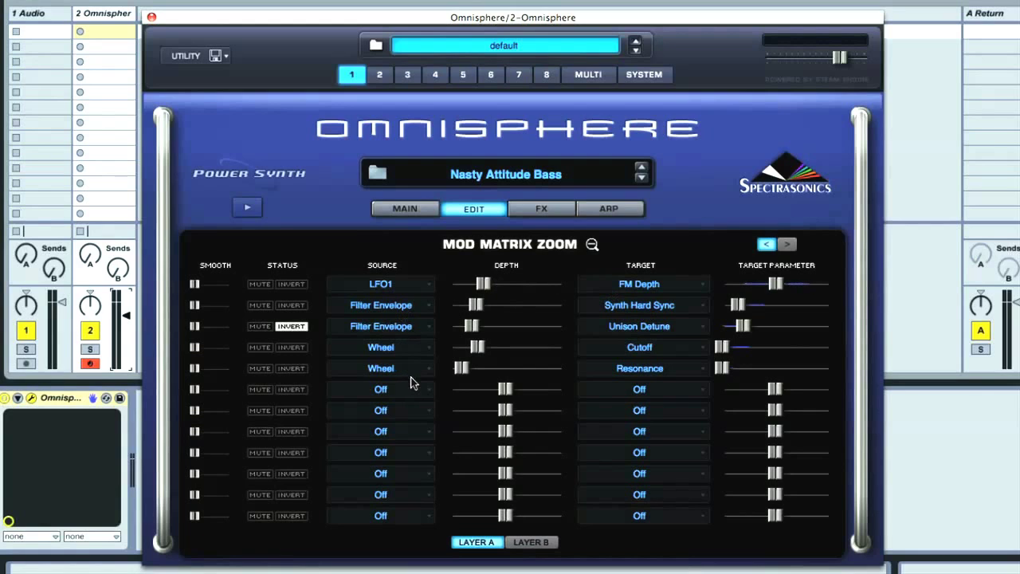
{"action": "left_click", "coordinate": [535, 542]}
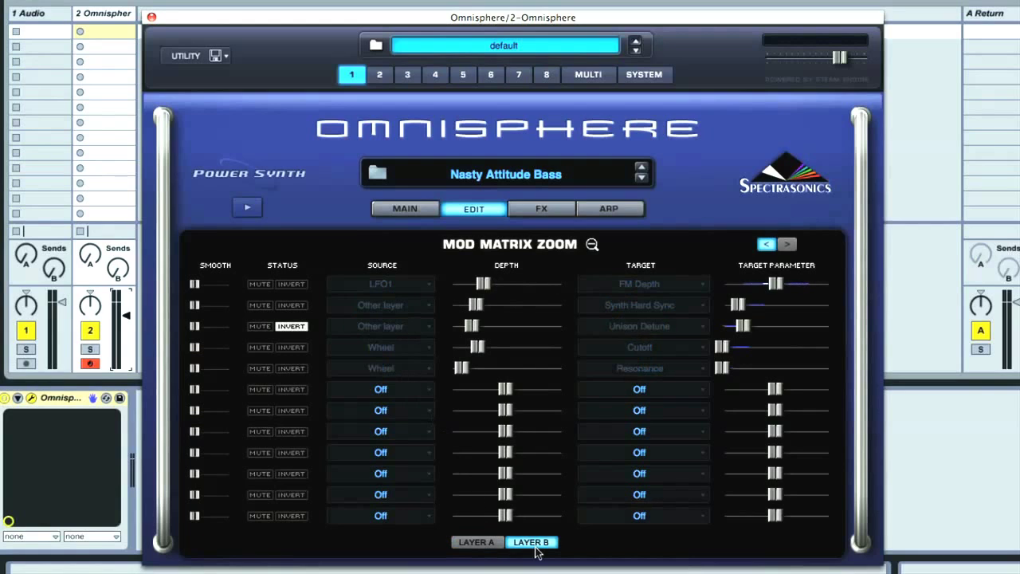
{"action": "left_click", "coordinate": [486, 542]}
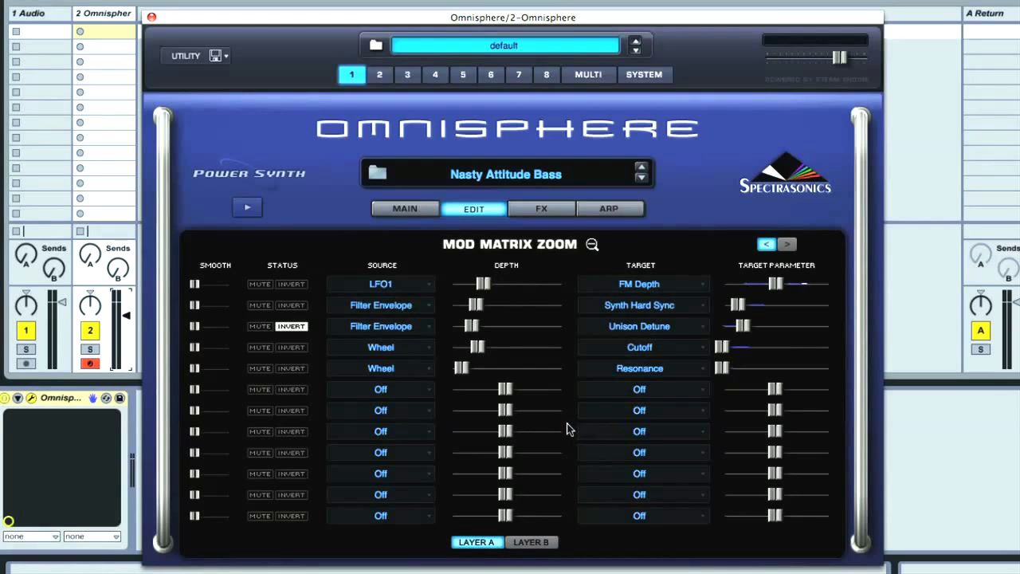
{"action": "left_click", "coordinate": [787, 244]}
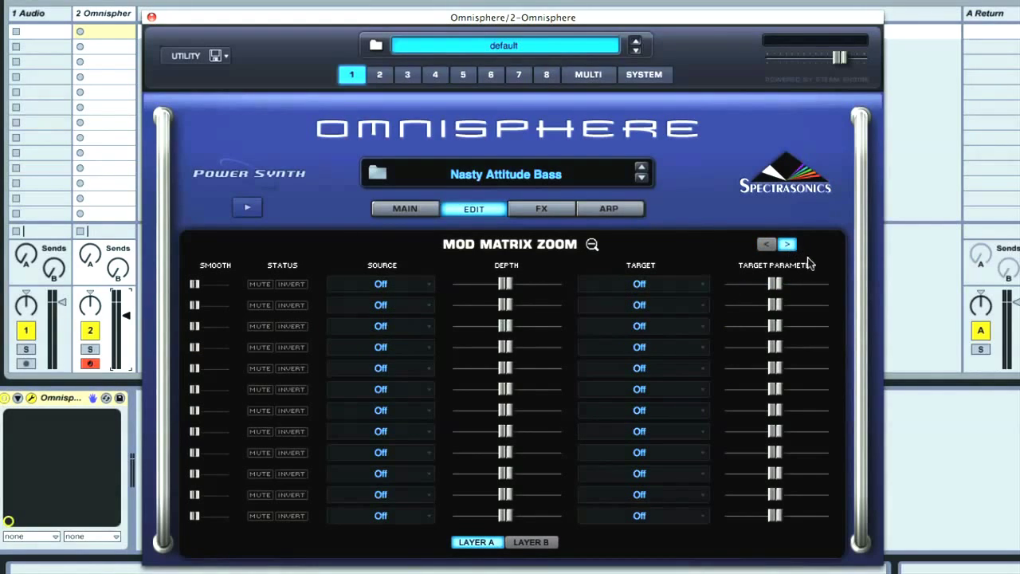
{"action": "left_click", "coordinate": [767, 245]}
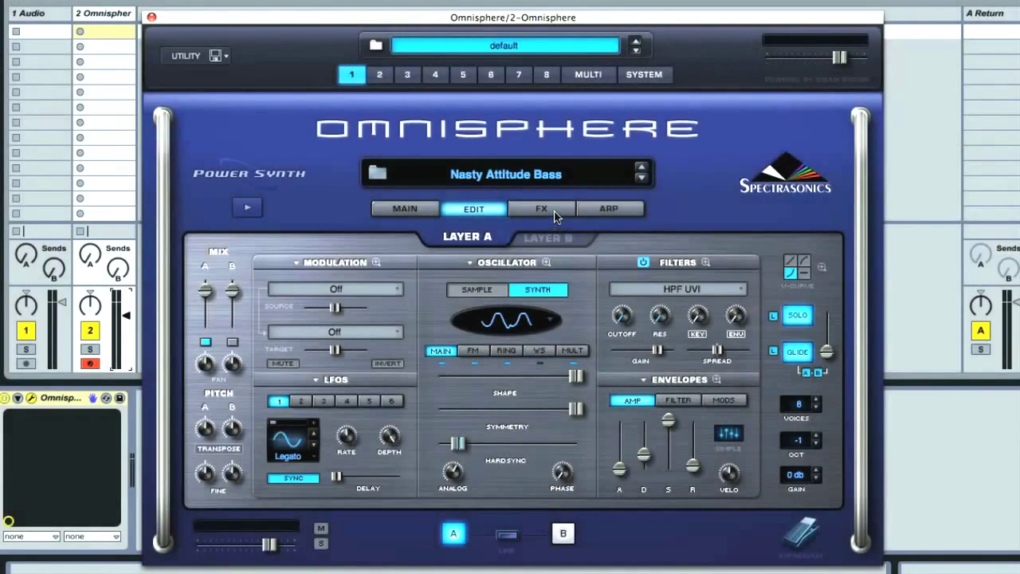
View the effects racks of the patch for the Common, A and B sections
{"action": "left_click", "coordinate": [555, 212]}
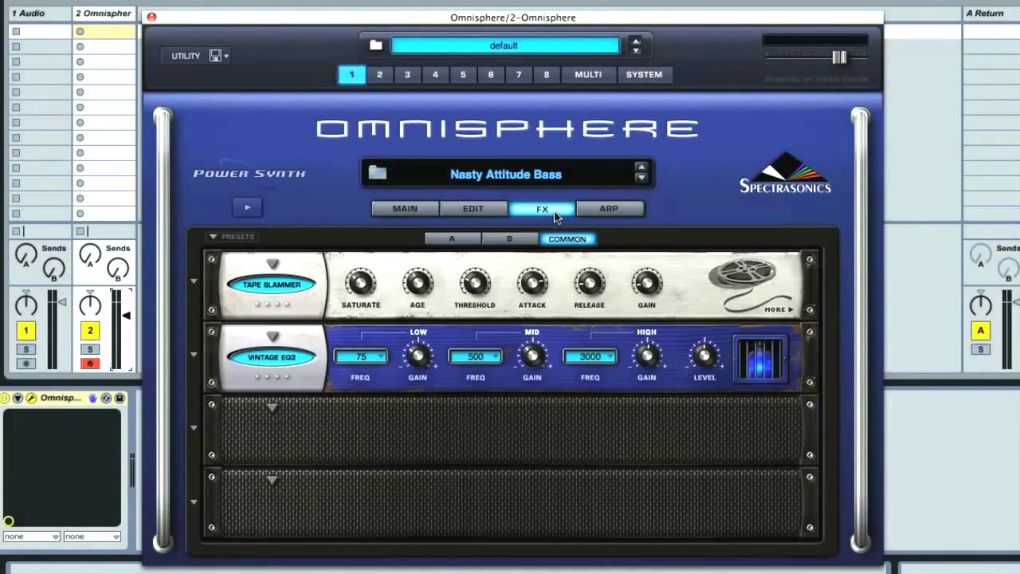
{"action": "left_click", "coordinate": [464, 243]}
{"action": "left_click", "coordinate": [511, 243]}
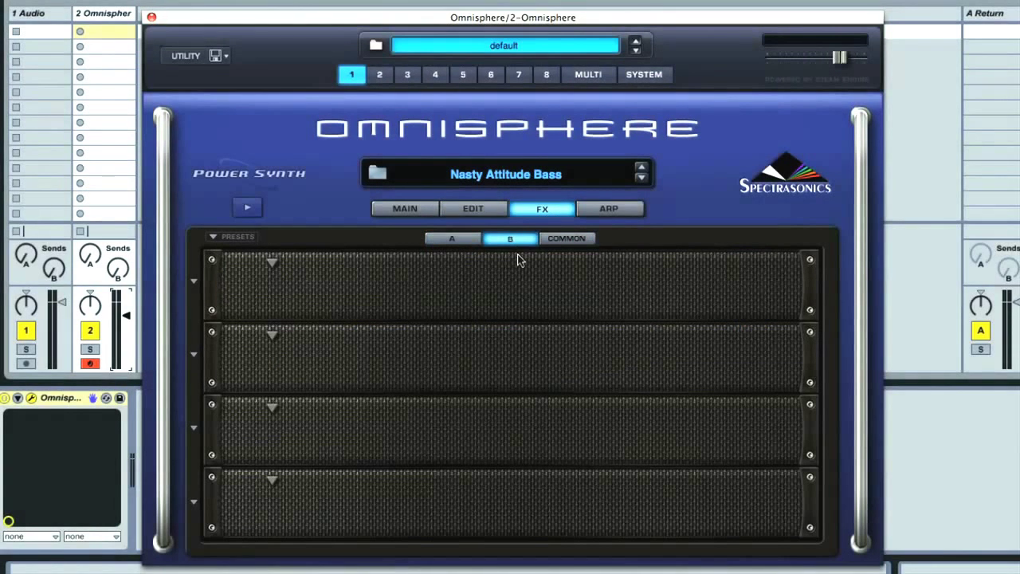
Bypass the Vintage EQ3 and Tape Slammer effects in the Common rack
{"action": "left_click", "coordinate": [568, 242]}
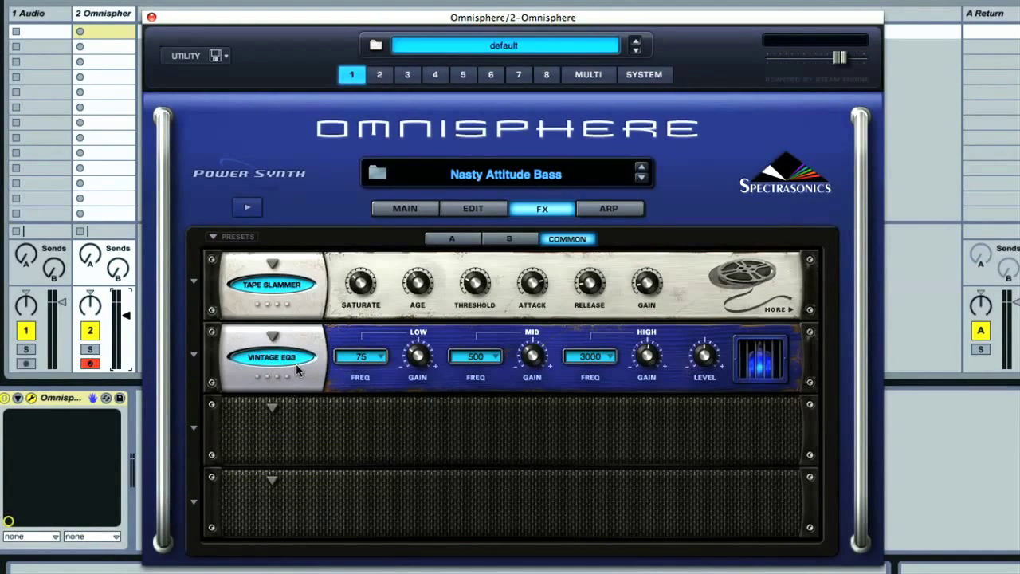
{"action": "left_click", "coordinate": [270, 360]}
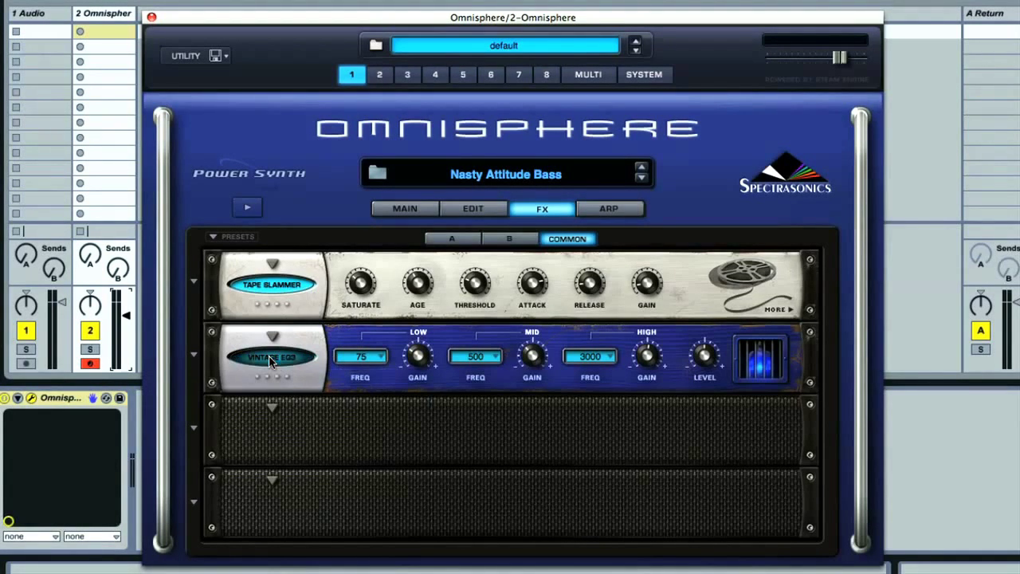
{"action": "left_click", "coordinate": [287, 284]}
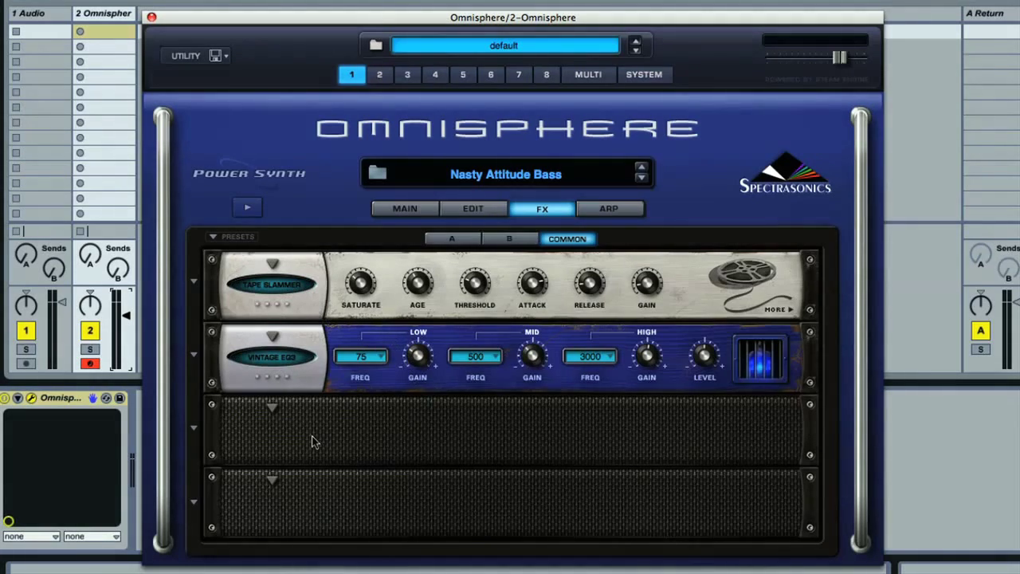
Add an Ultra Chorus in the third slot of the Common rack, and bypass and re-enable it
{"action": "left_click", "coordinate": [271, 410]}
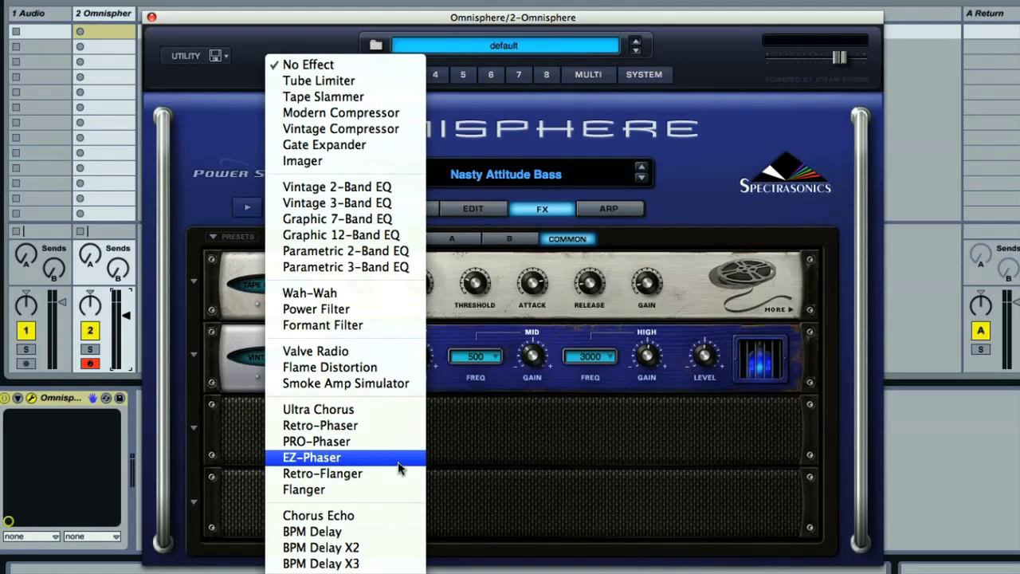
{"action": "left_click", "coordinate": [366, 411]}
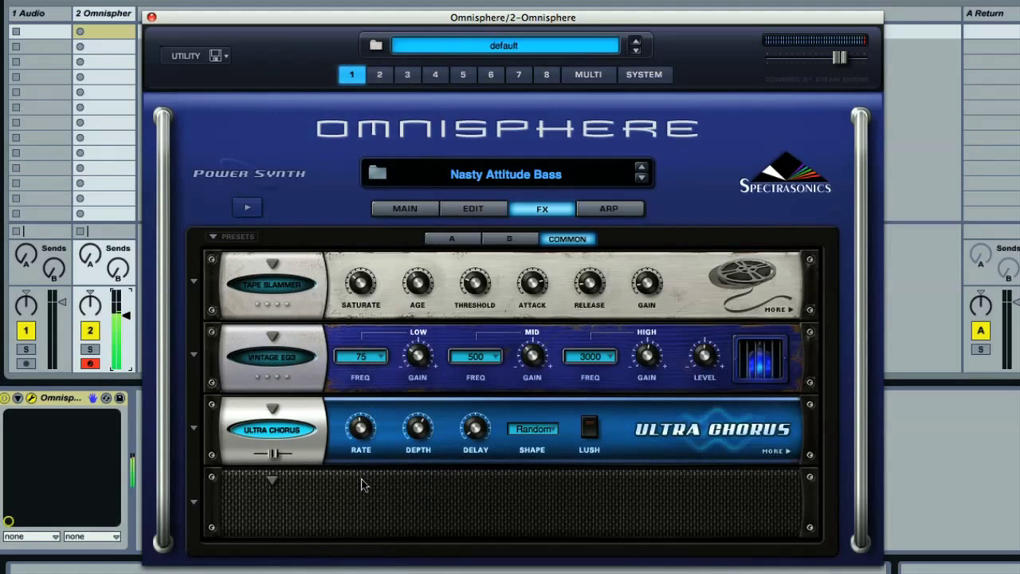
{"action": "left_click", "coordinate": [305, 436]}
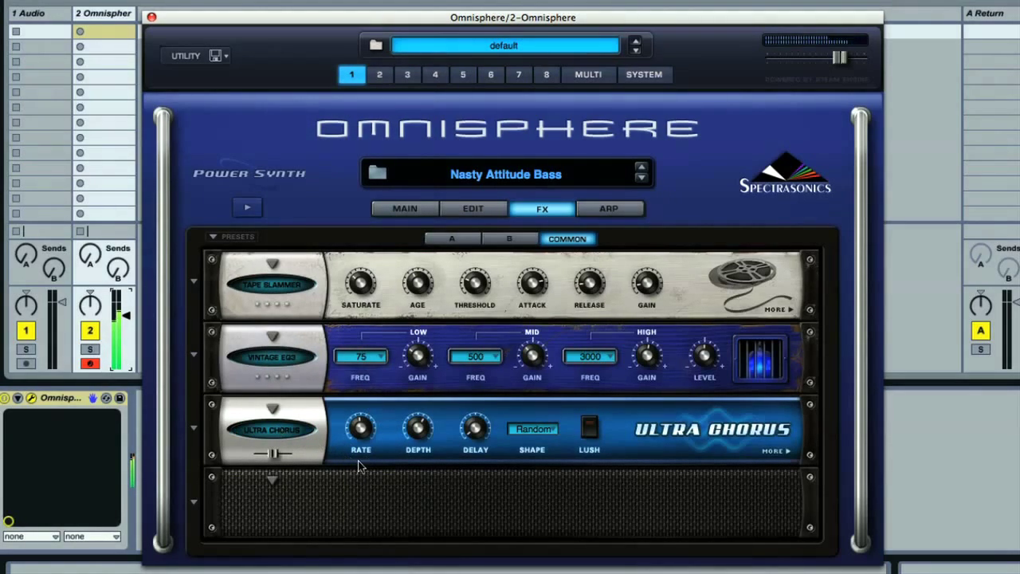
{"action": "left_click", "coordinate": [284, 436]}
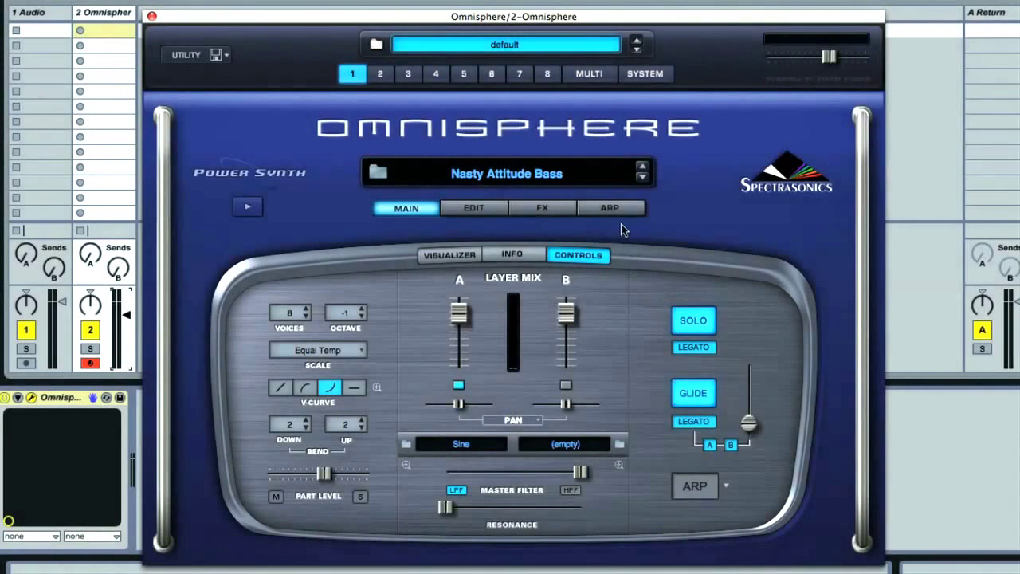
Enable the arpeggiator for the patch on its own page, and toggle it off and on from the main page
{"action": "left_click", "coordinate": [607, 214]}
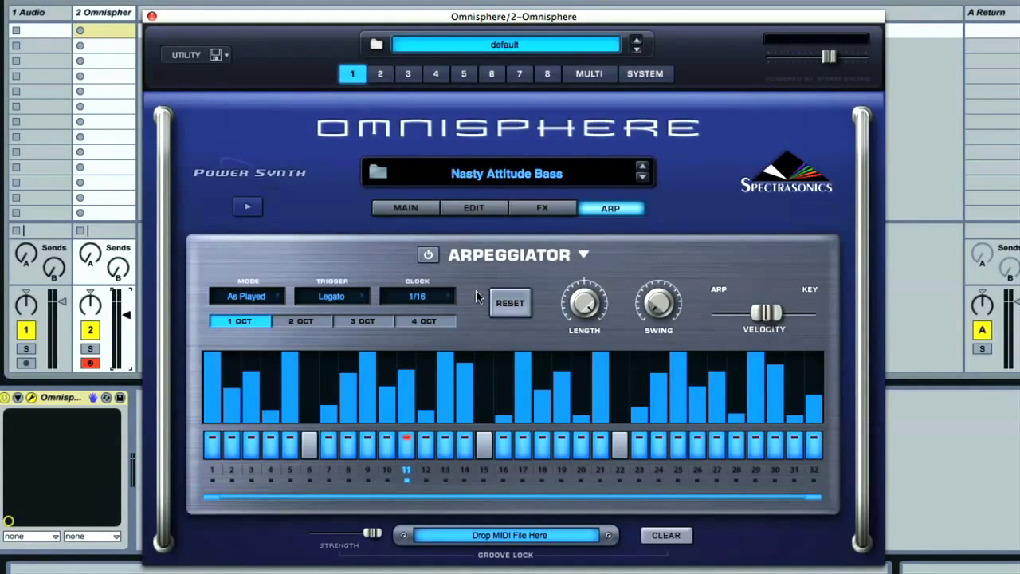
{"action": "left_click", "coordinate": [429, 255]}
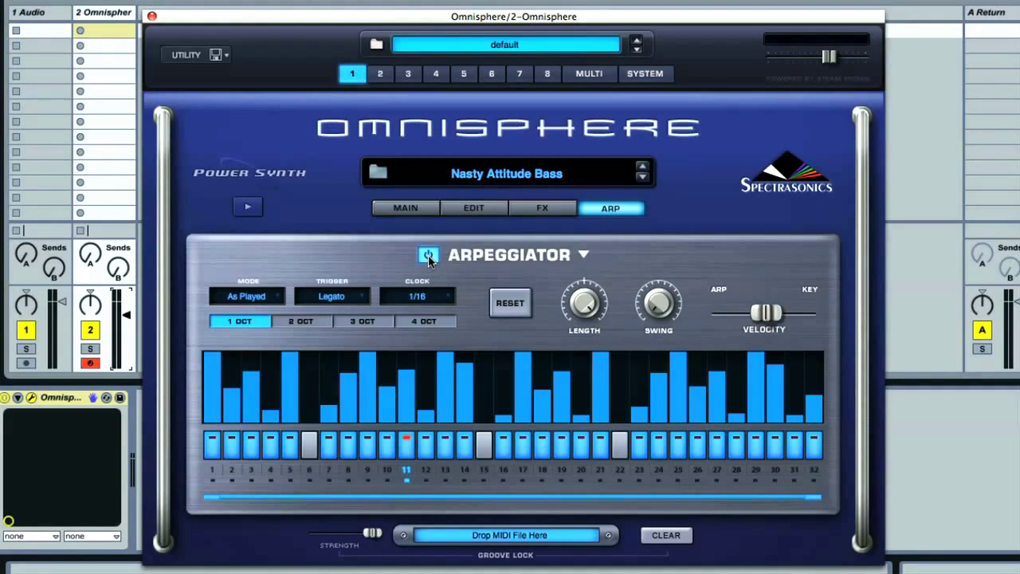
{"action": "left_click", "coordinate": [409, 211]}
{"action": "left_click", "coordinate": [690, 486]}
{"action": "left_click", "coordinate": [690, 486]}
Look through the arpeggiator presets without choosing one, and compare the sound with the arpeggiator off and on
{"action": "left_click", "coordinate": [726, 487]}
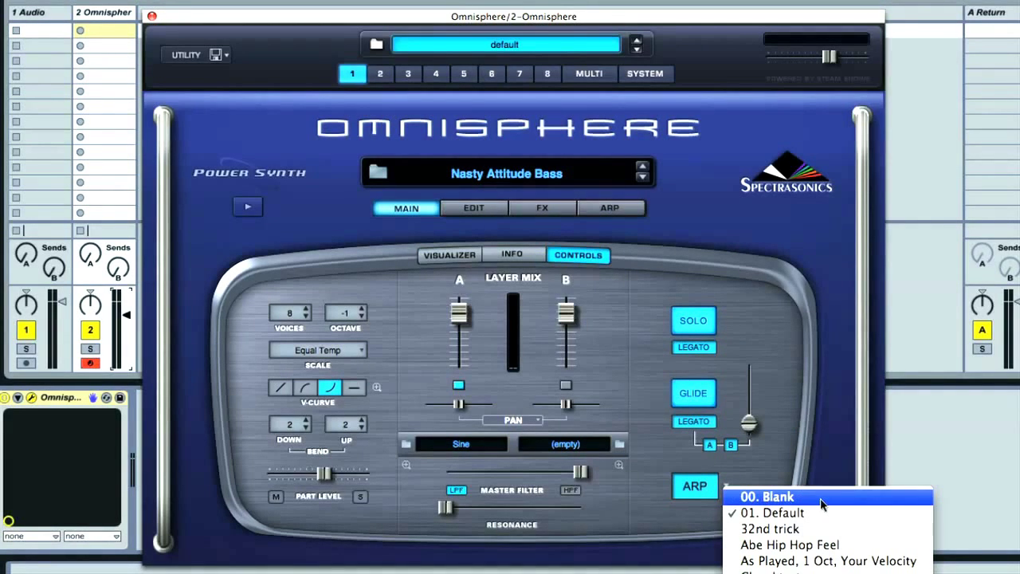
{"action": "left_click", "coordinate": [754, 470]}
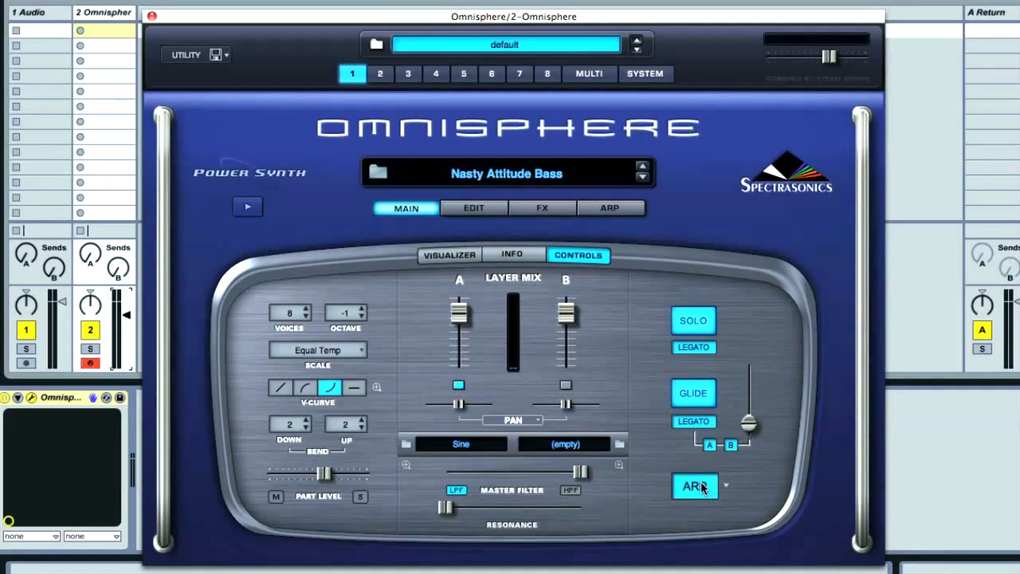
{"action": "left_click", "coordinate": [704, 488]}
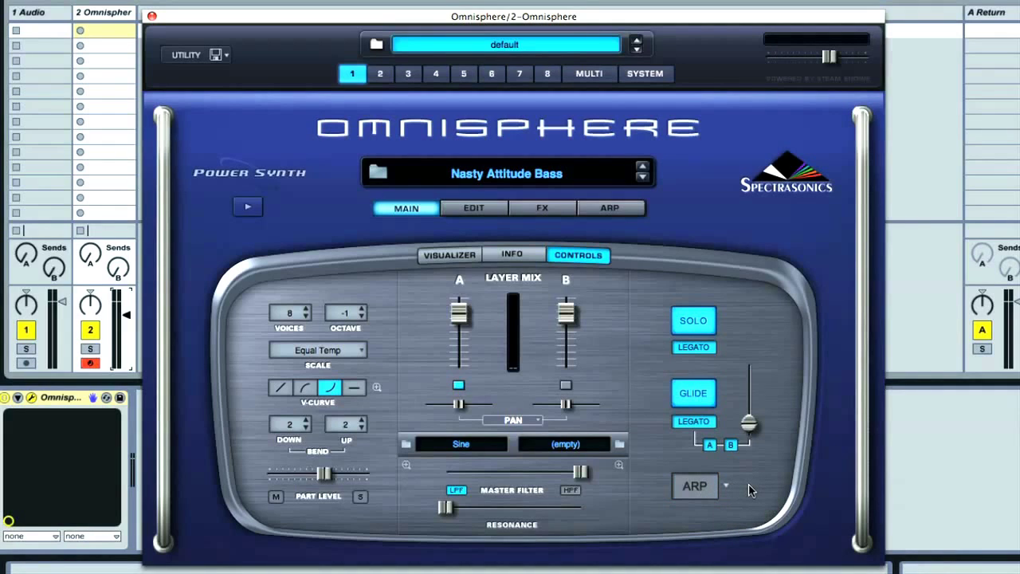
{"action": "left_click", "coordinate": [696, 487]}
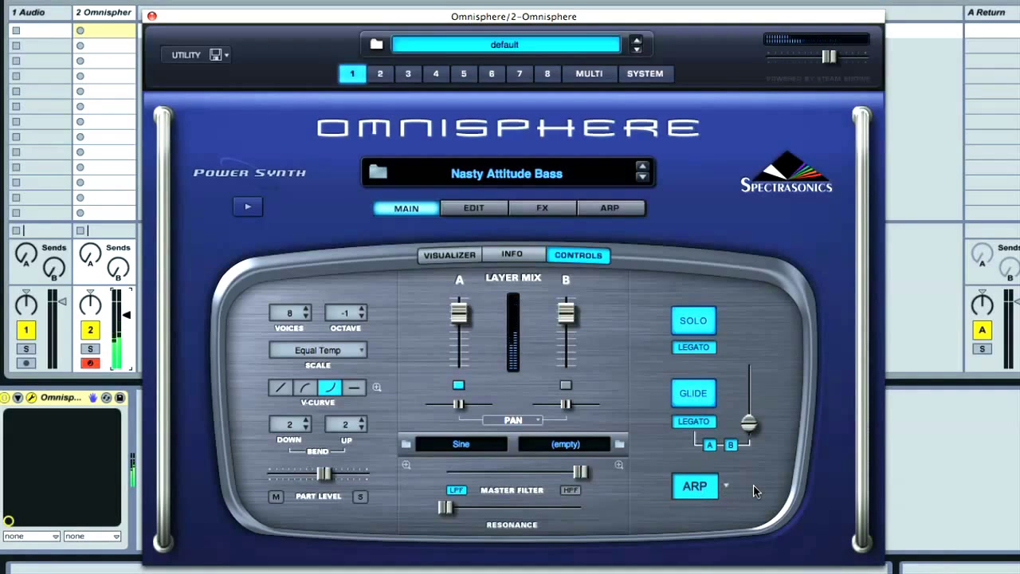
Load the 32nd trick arpeggiator preset, view its step pattern, and switch to the Chord test preset
{"action": "left_click", "coordinate": [724, 487]}
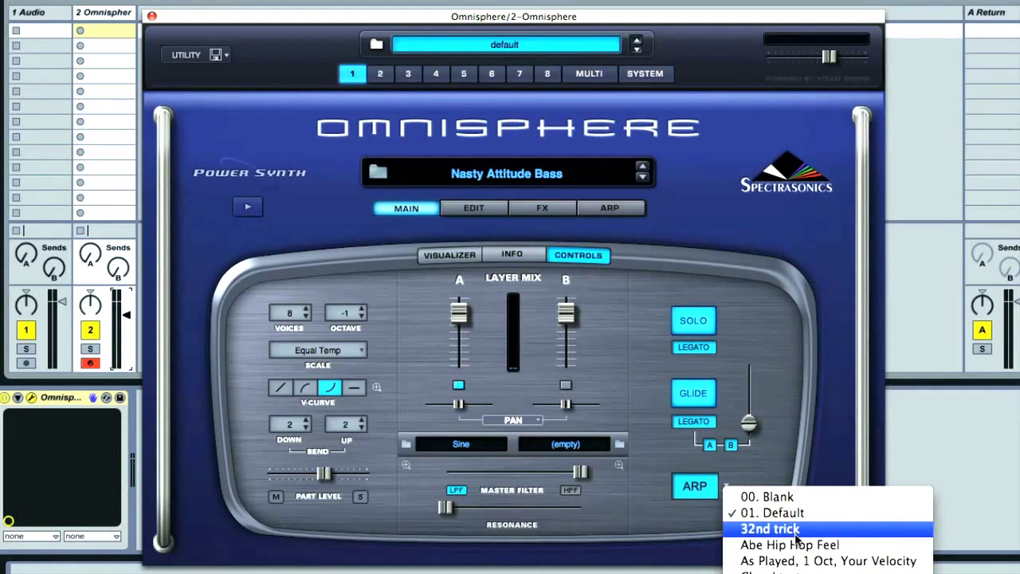
{"action": "left_click", "coordinate": [753, 530]}
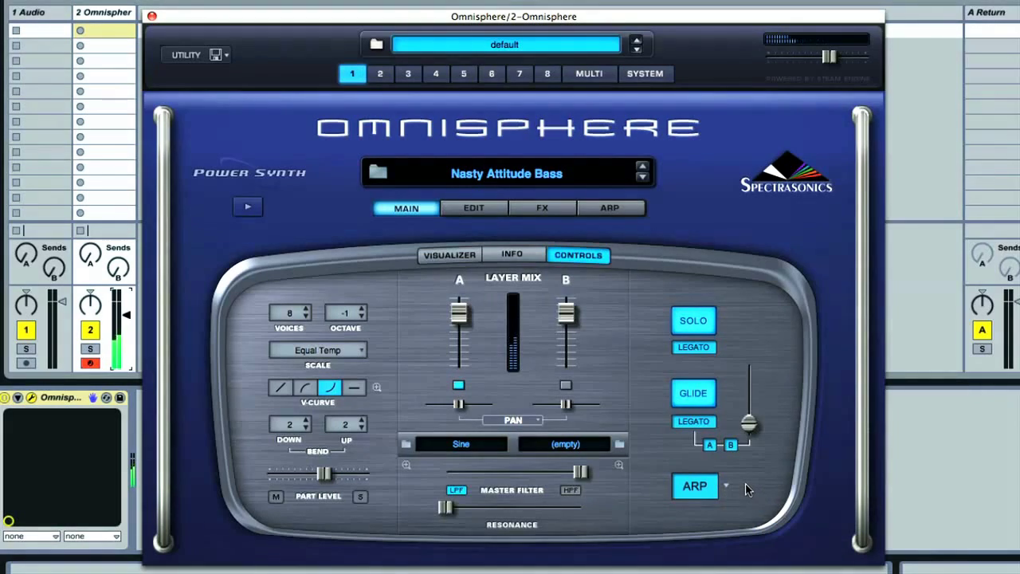
{"action": "left_click", "coordinate": [619, 207]}
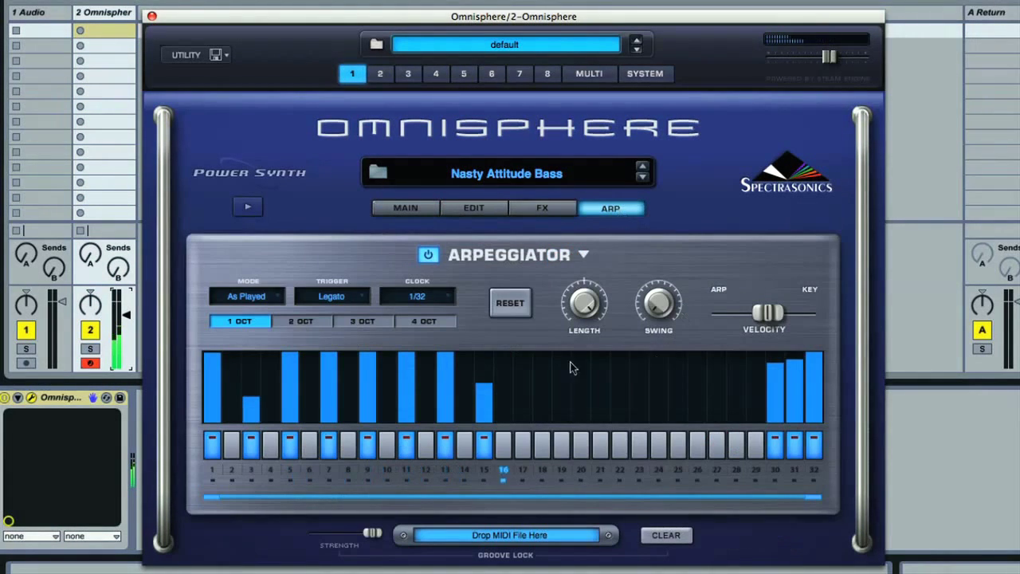
{"action": "left_click", "coordinate": [583, 254]}
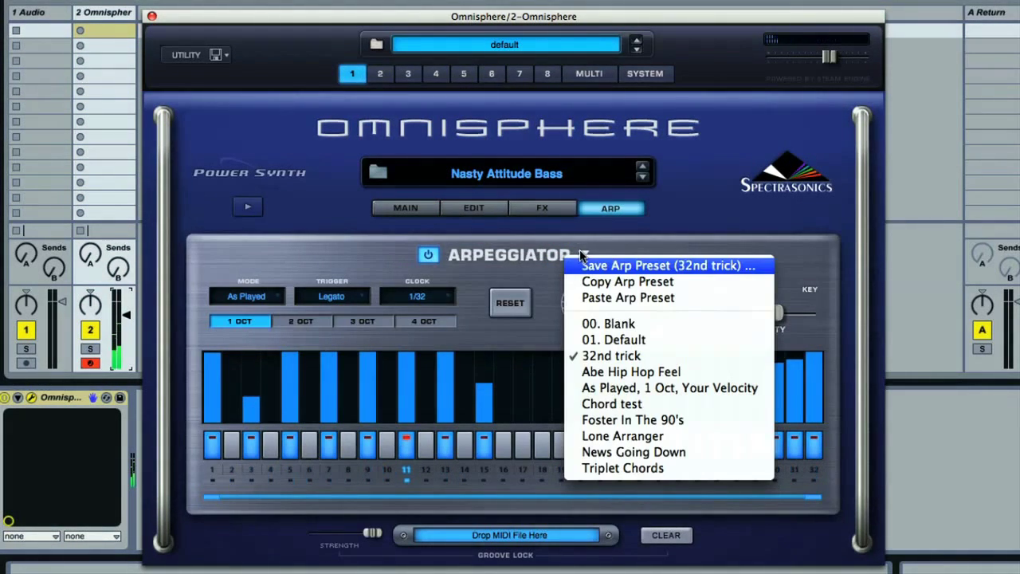
{"action": "left_click", "coordinate": [665, 404]}
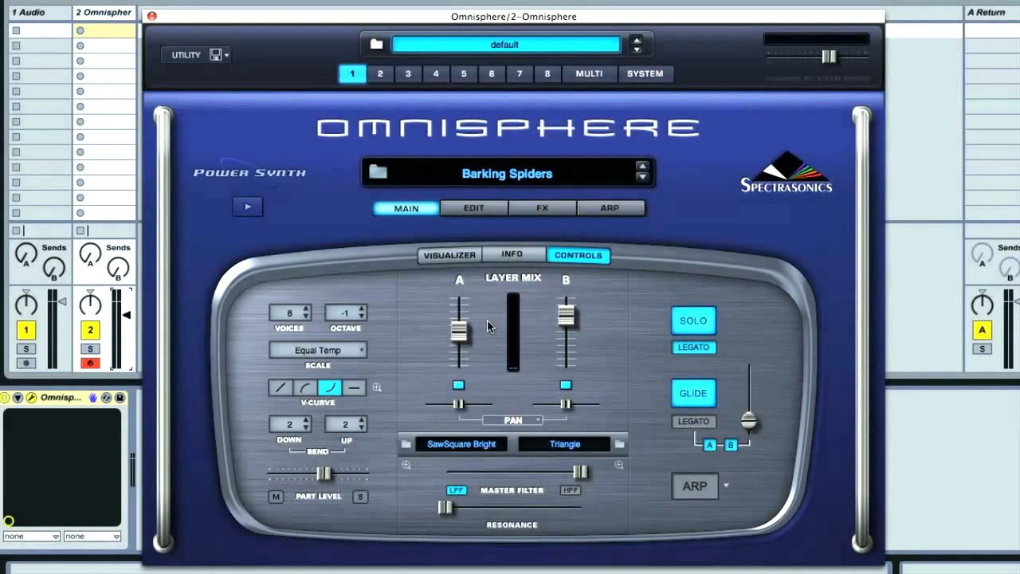
Show the Barking Spiders patch in the Visualizer, alternating between Scope and Analyzer and ending on Analyzer
{"action": "left_click", "coordinate": [443, 262]}
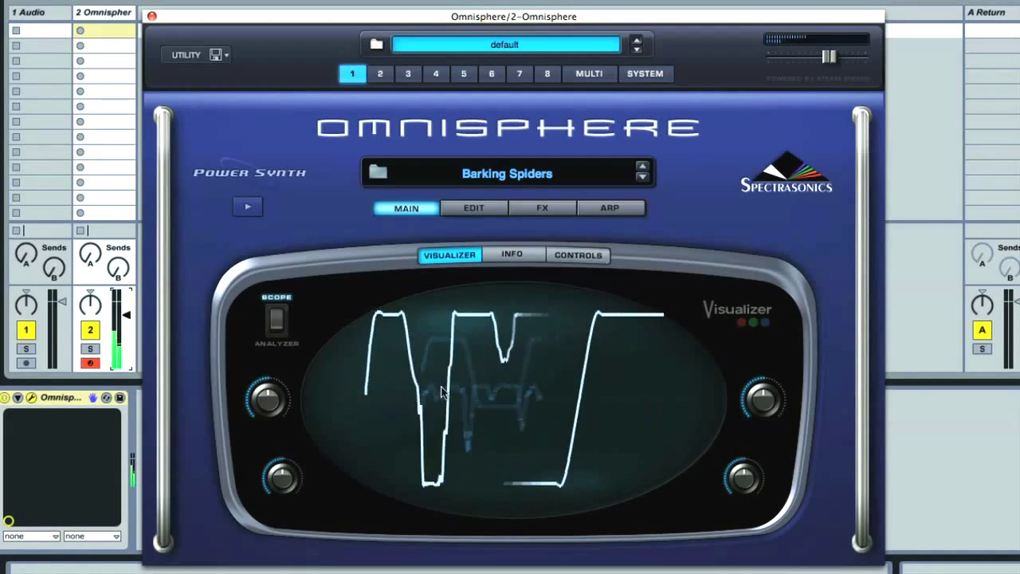
{"action": "left_click", "coordinate": [275, 318]}
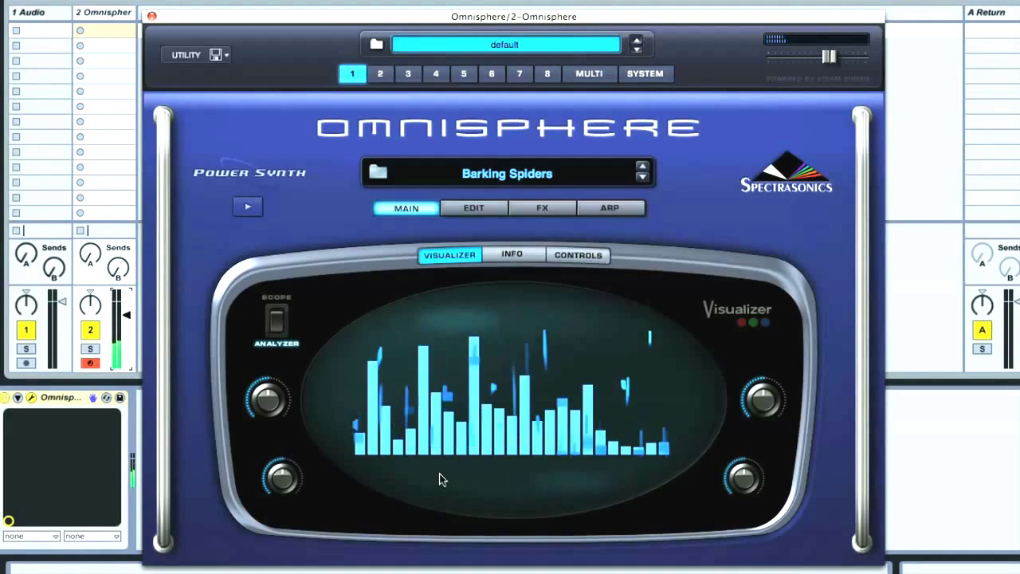
{"action": "left_click", "coordinate": [276, 317]}
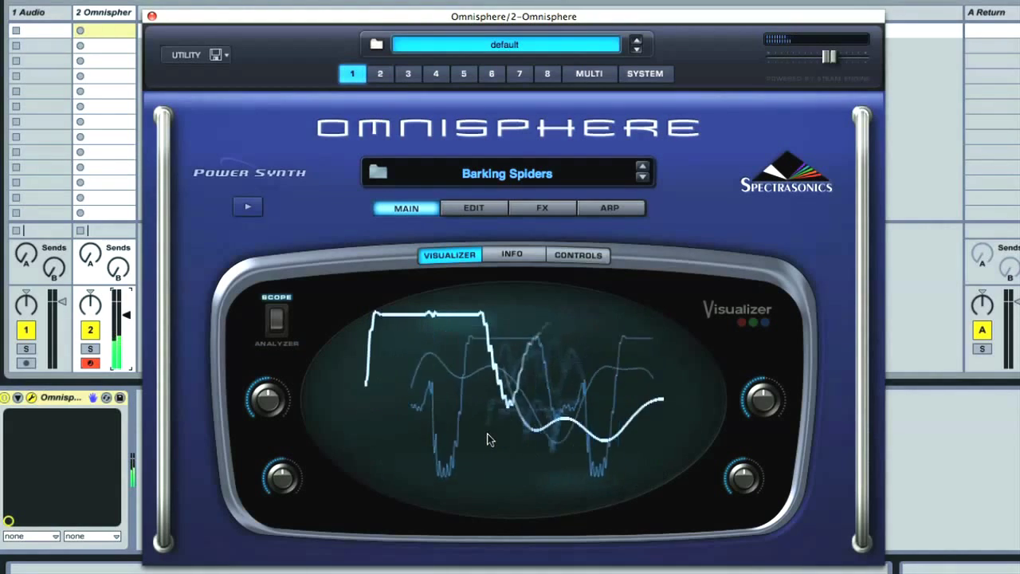
{"action": "left_click", "coordinate": [276, 325]}
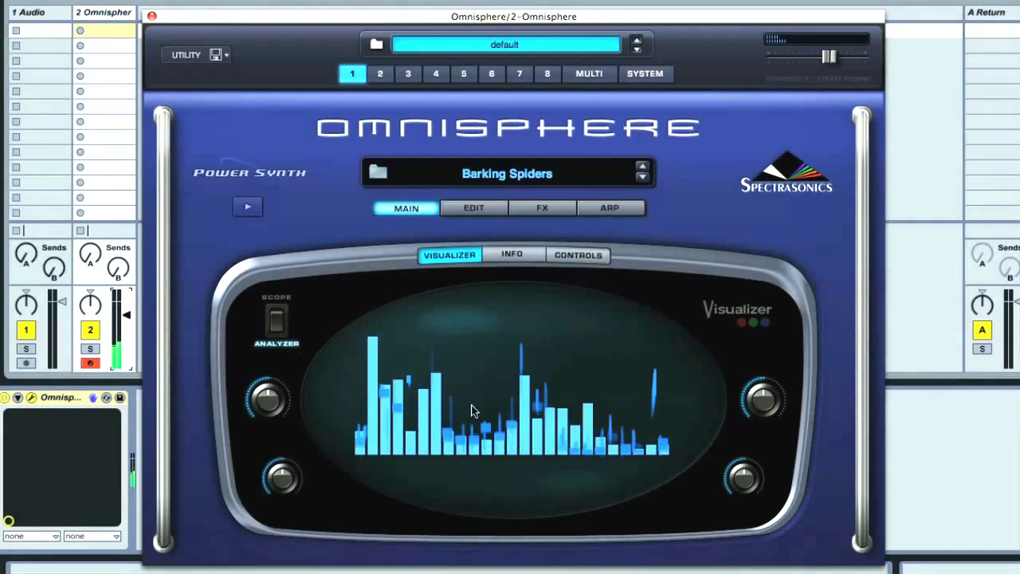